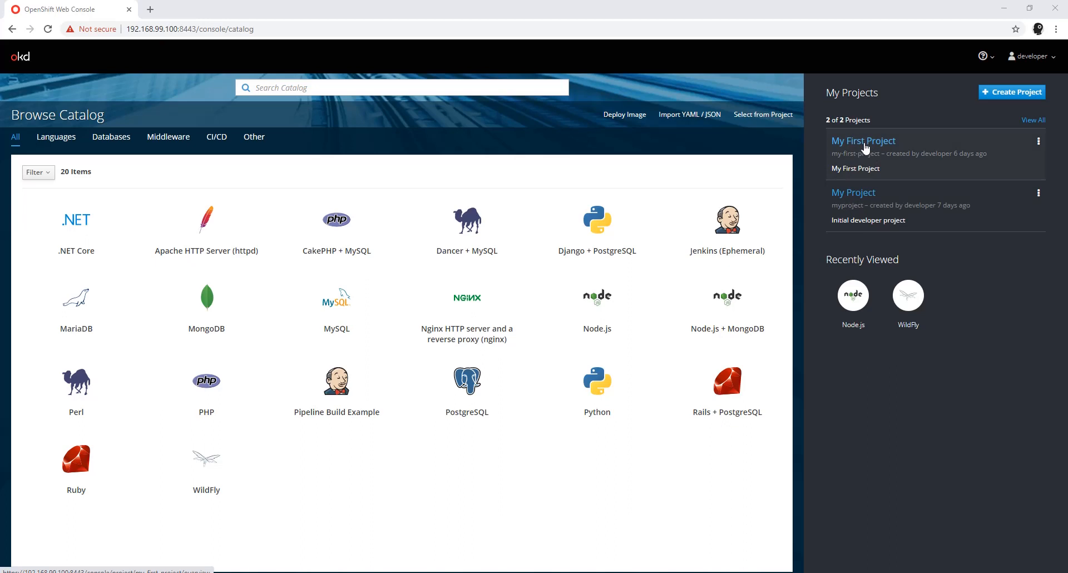
# Step: Open My First Project, expand the openshift-nodejs-app deployment details, and view the project's image streams
pyautogui.click(865, 145)
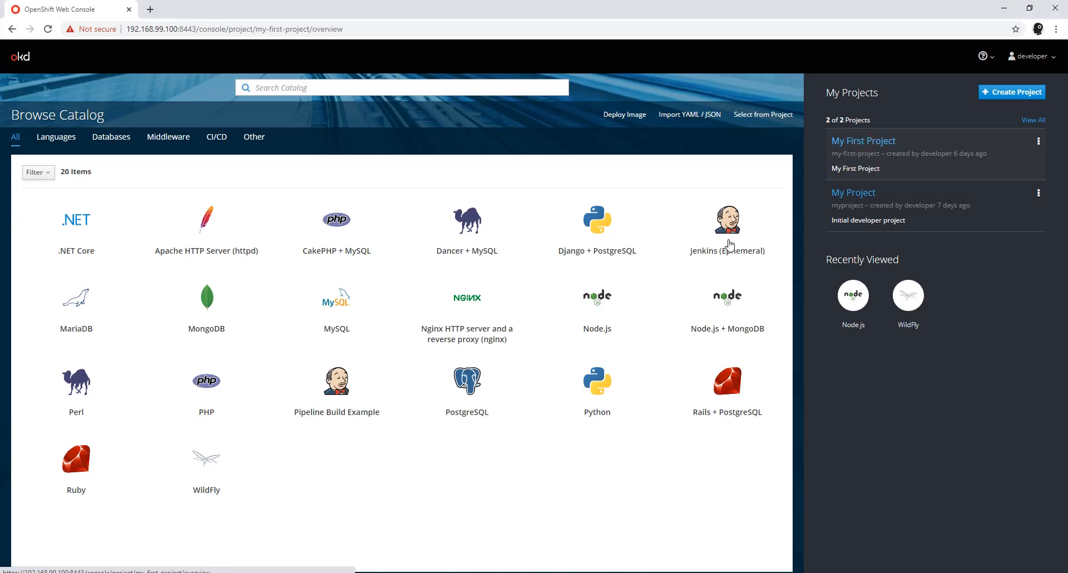
pyautogui.click(868, 142)
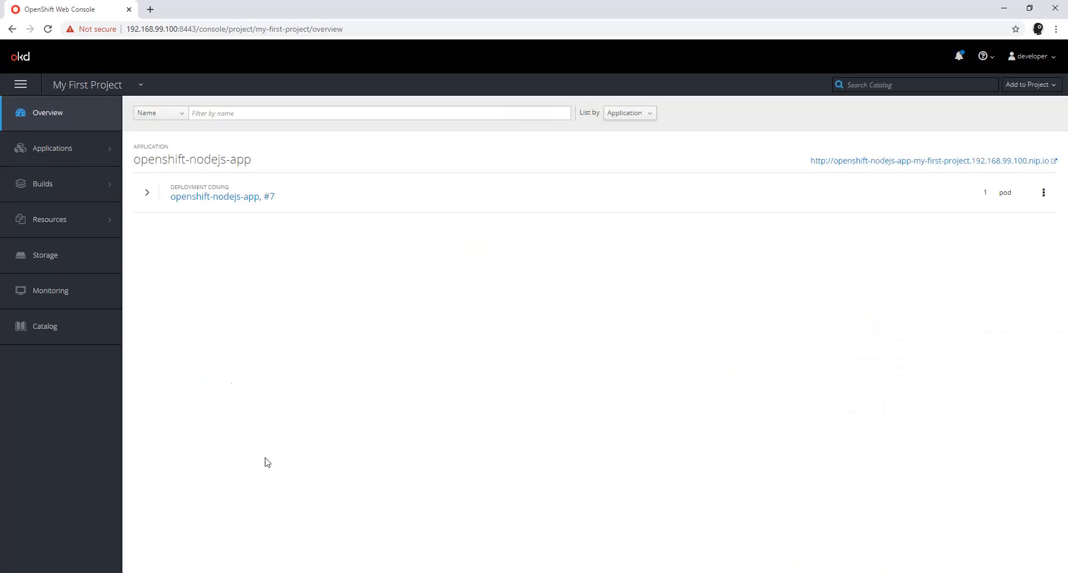
pyautogui.click(150, 194)
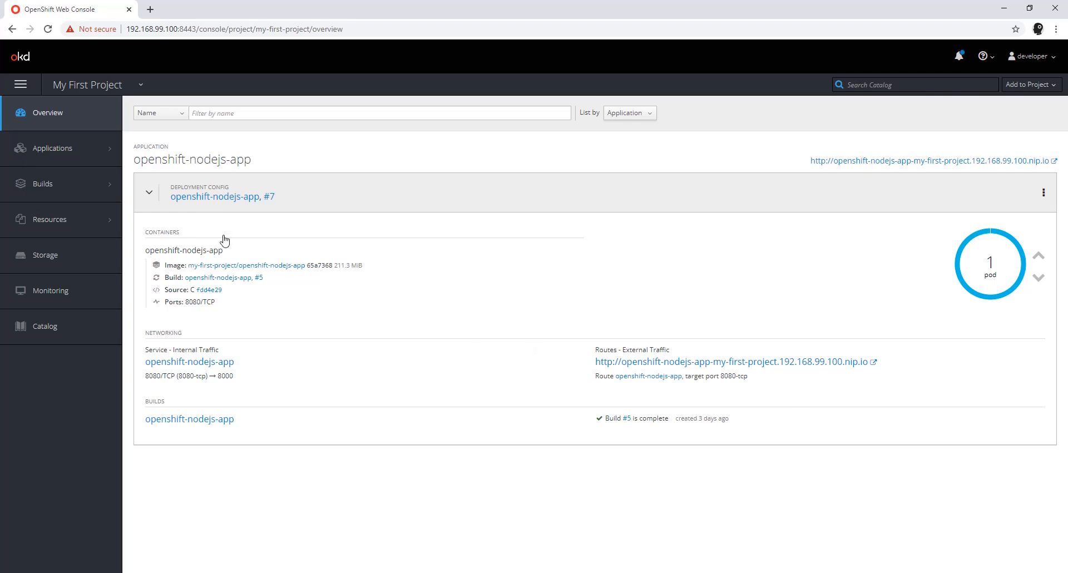
pyautogui.moveTo(88, 192)
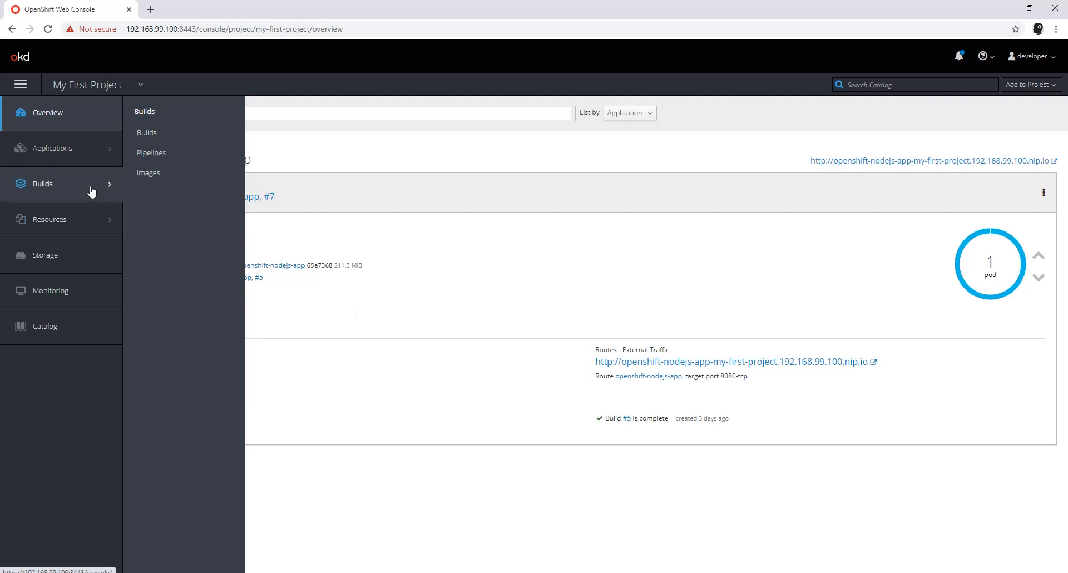
pyautogui.click(148, 177)
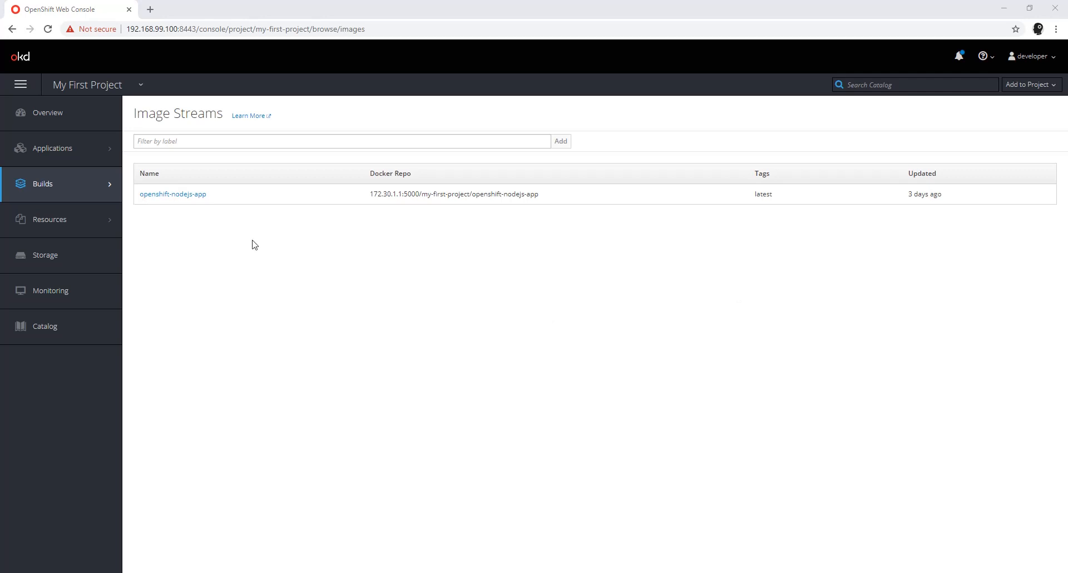
# Step: Create a project named my-second-project with "My Second Project" as both its display name and description
pyautogui.click(20, 62)
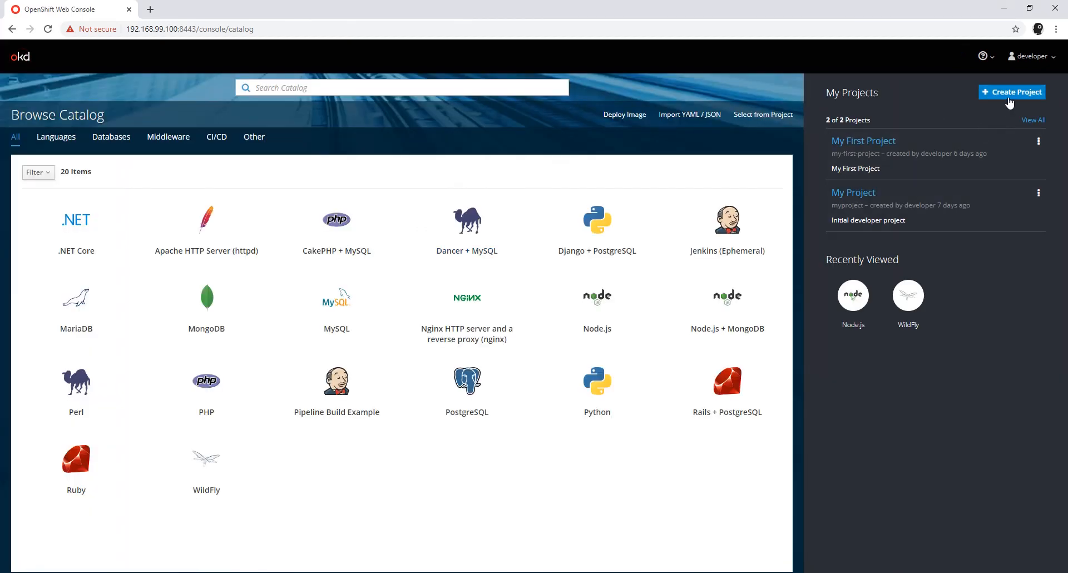
pyautogui.click(1009, 93)
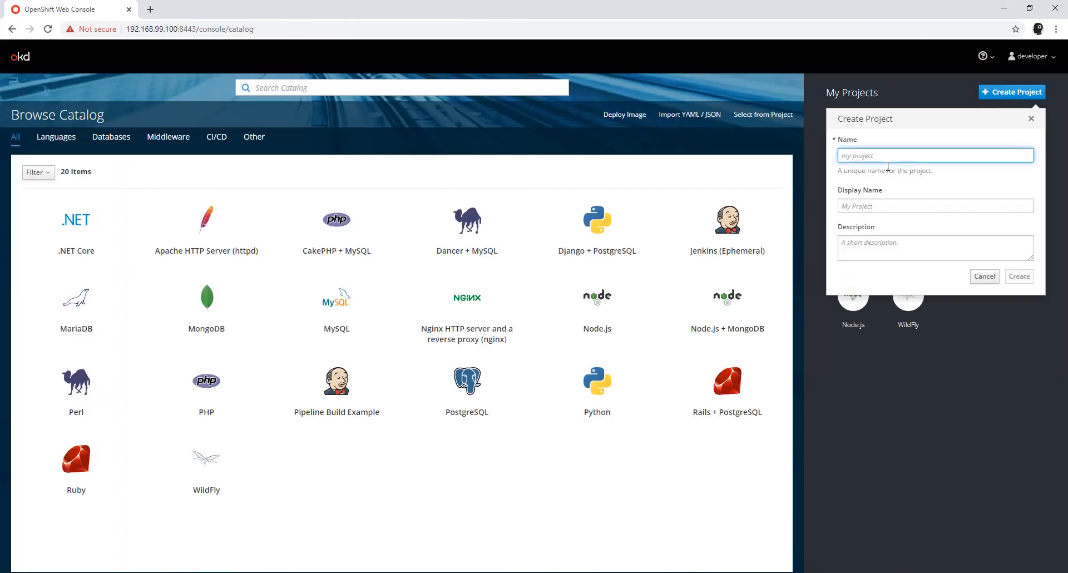
pyautogui.write('my-second-project')
pyautogui.press('Tab')
pyautogui.write('My Second P')
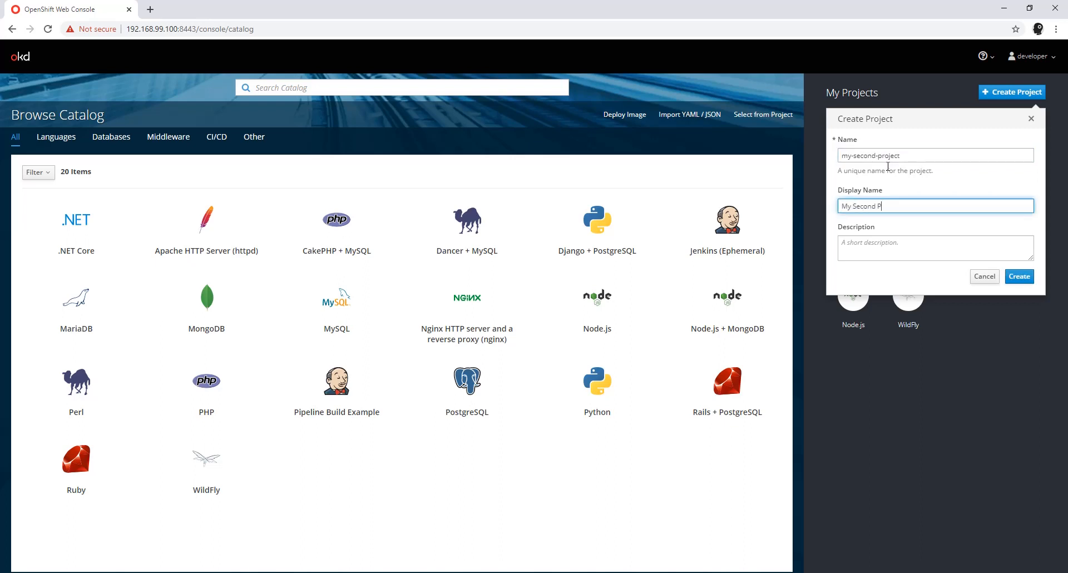
pyautogui.write('roject')
pyautogui.hotkey('ctrl', 'a')
pyautogui.hotkey('ctrl', 'c')
pyautogui.click(934, 245)
pyautogui.hotkey('ctrl', 'v')
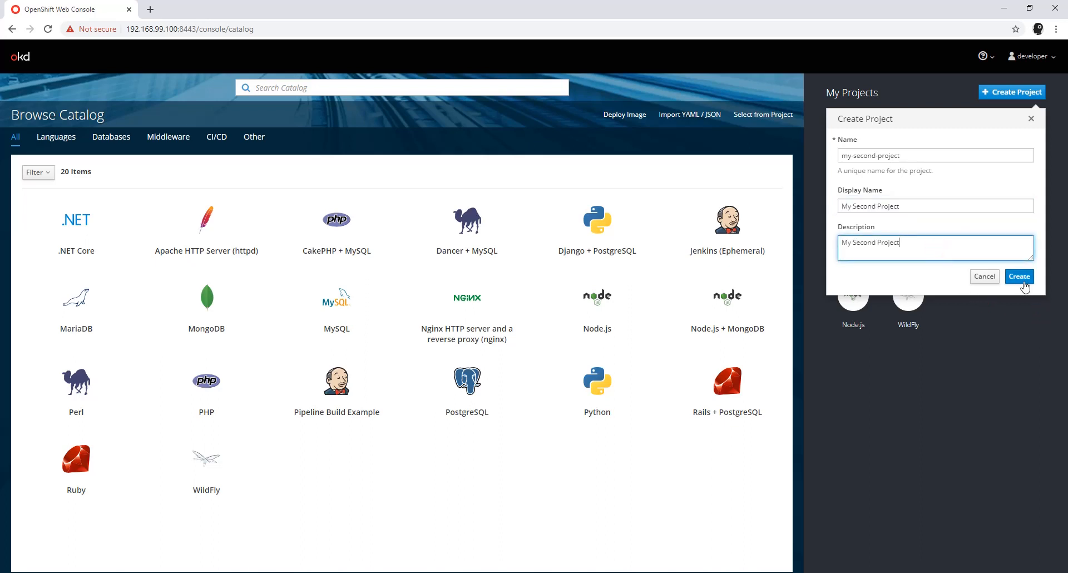
pyautogui.click(1024, 282)
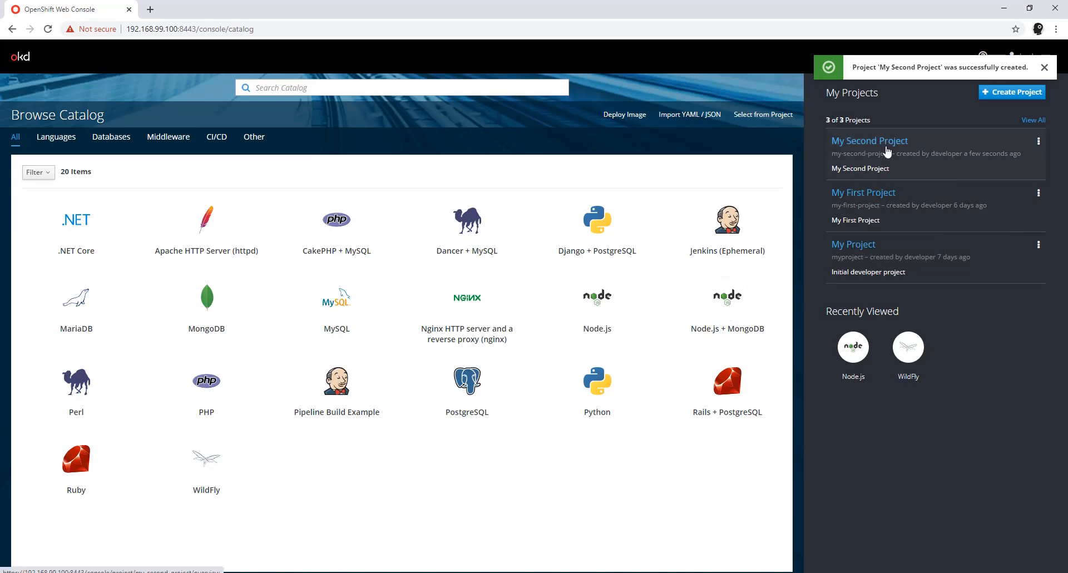
# Step: Open My Second Project and check its image streams
pyautogui.click(887, 151)
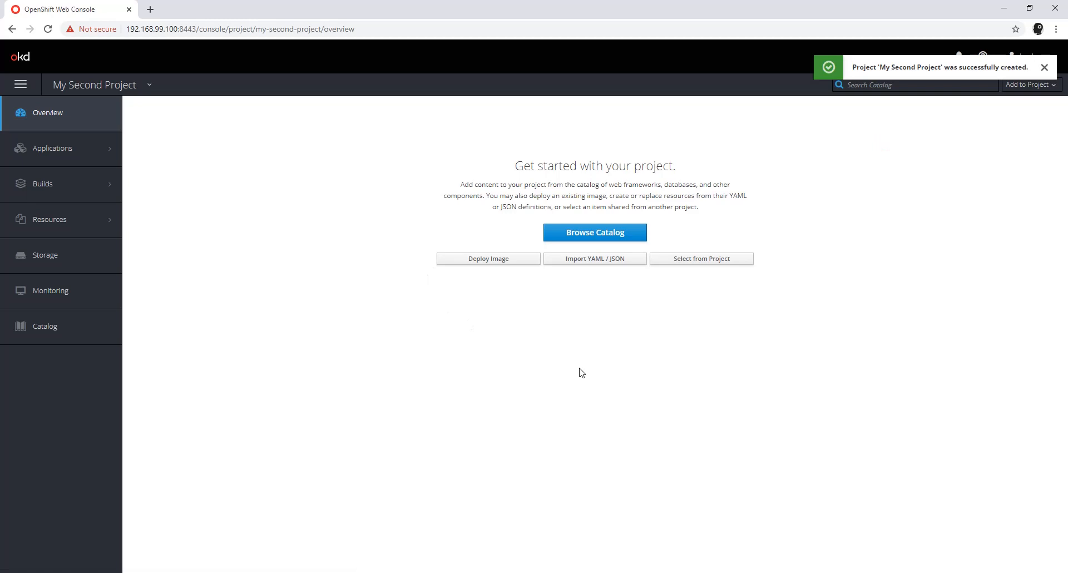
pyautogui.moveTo(102, 176)
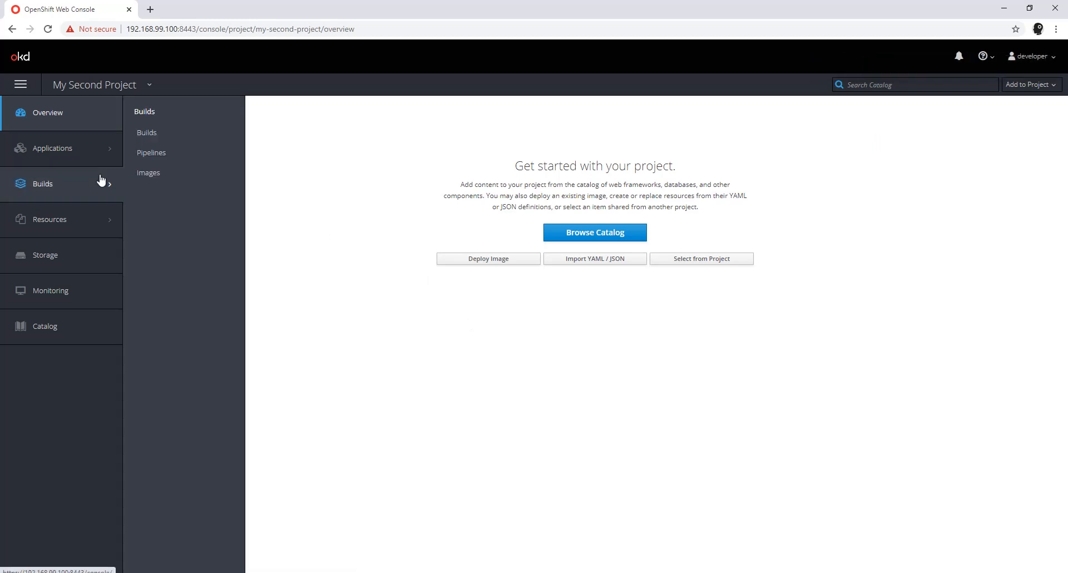
pyautogui.click(164, 174)
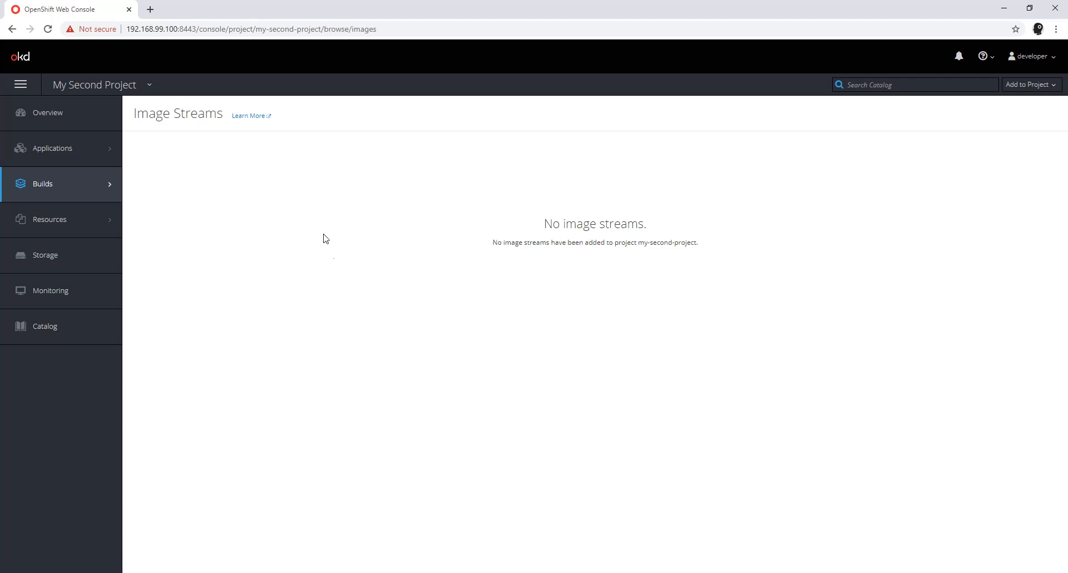
# Step: Switch back to My First Project and review its image streams
pyautogui.click(150, 86)
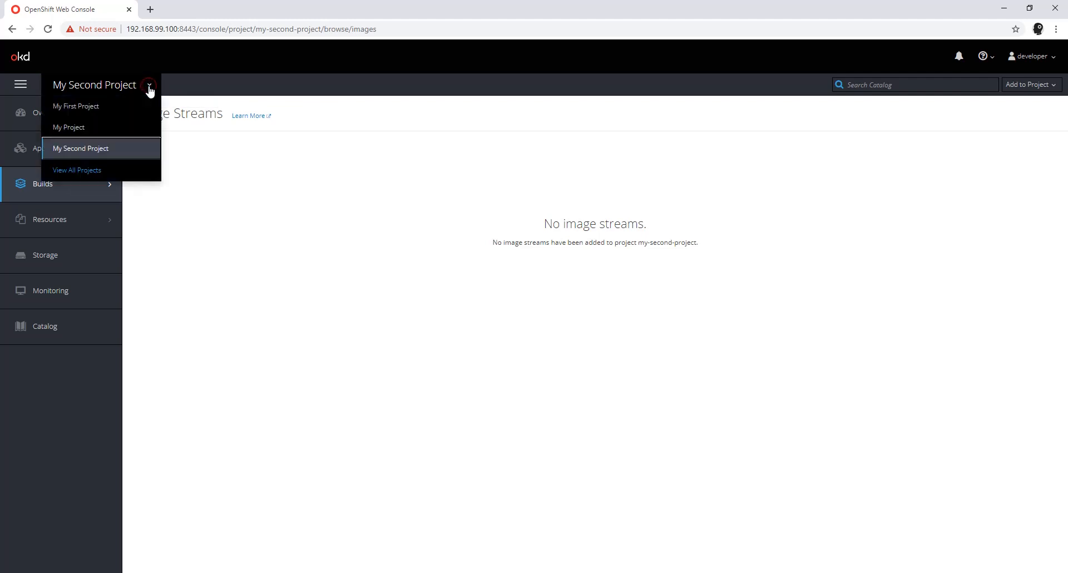
pyautogui.click(75, 114)
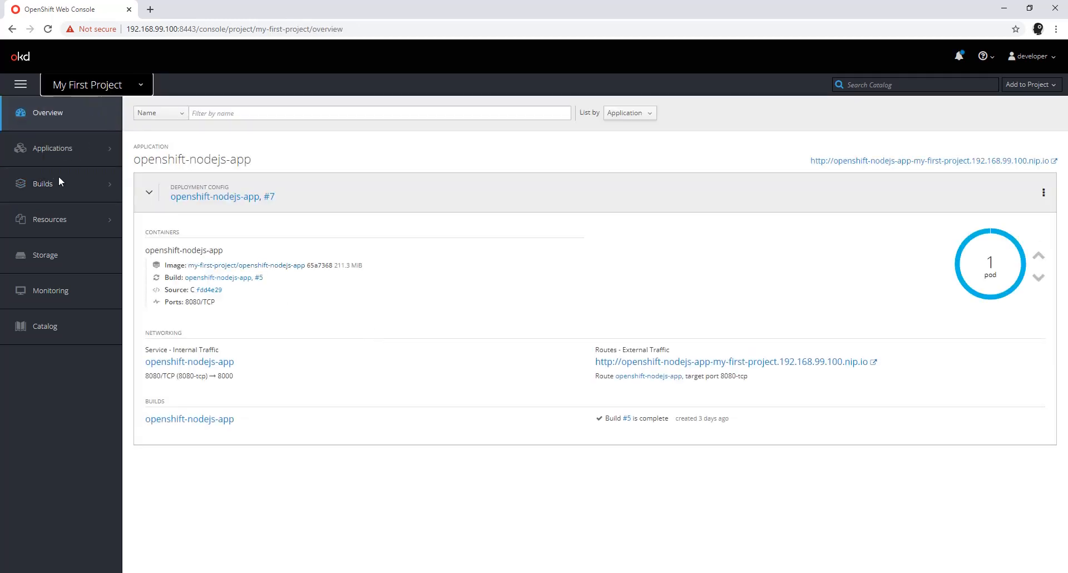
pyautogui.moveTo(95, 184)
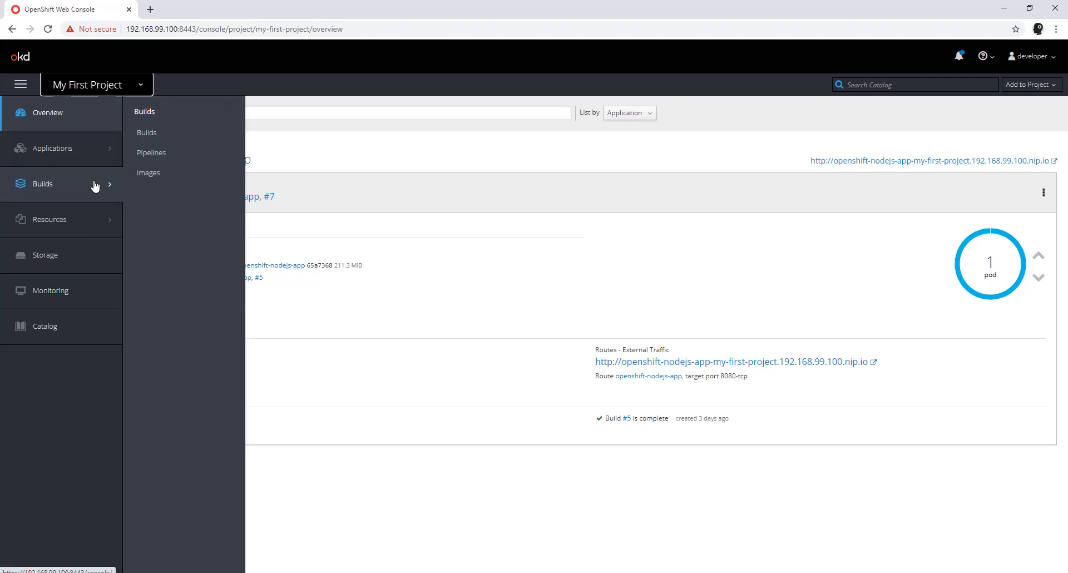
pyautogui.click(153, 173)
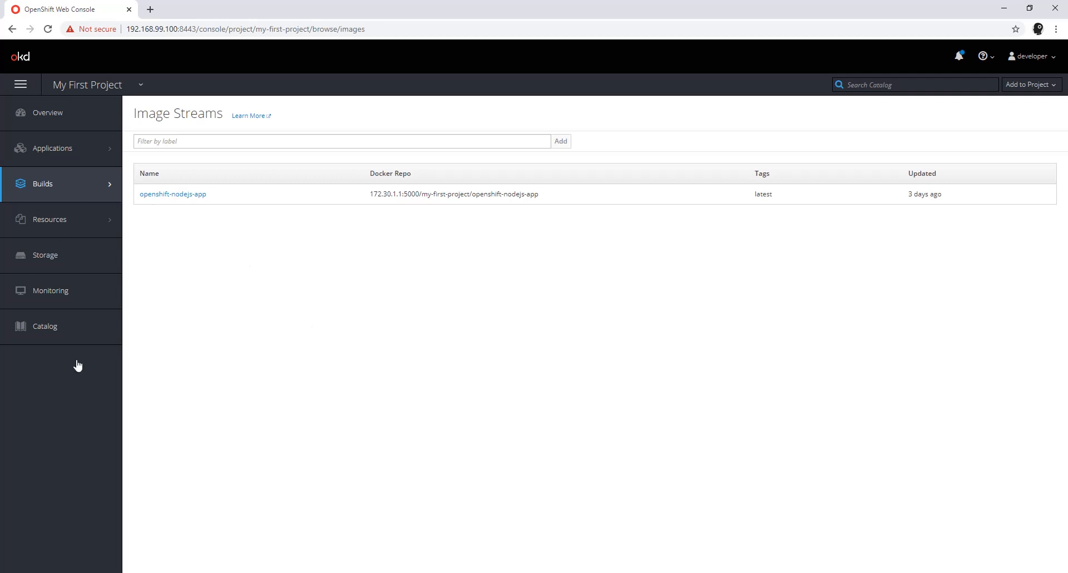
# Step: Open the service account membership of My First Project
pyautogui.moveTo(86, 226)
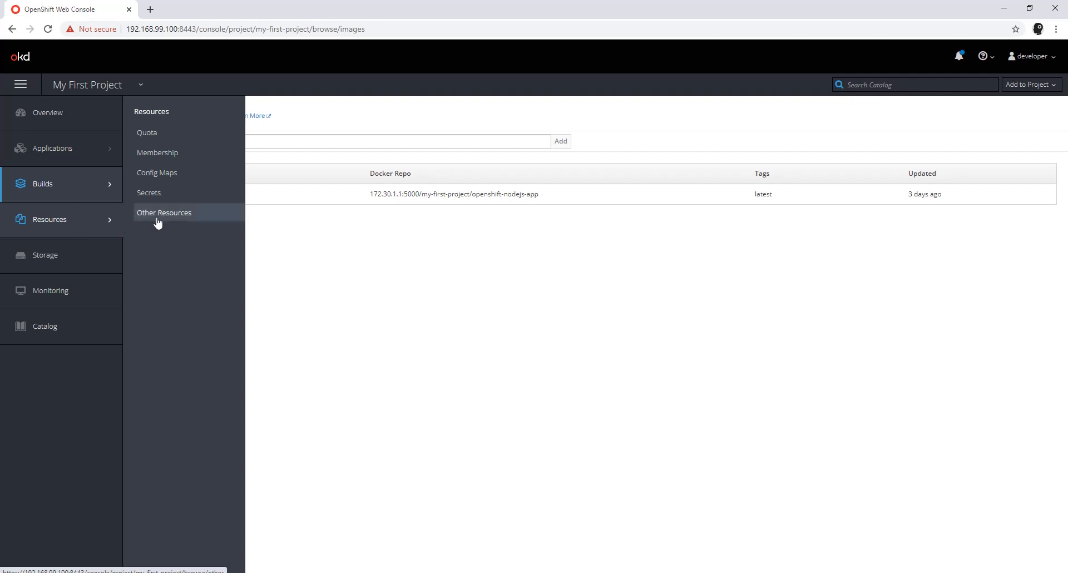
pyautogui.click(165, 159)
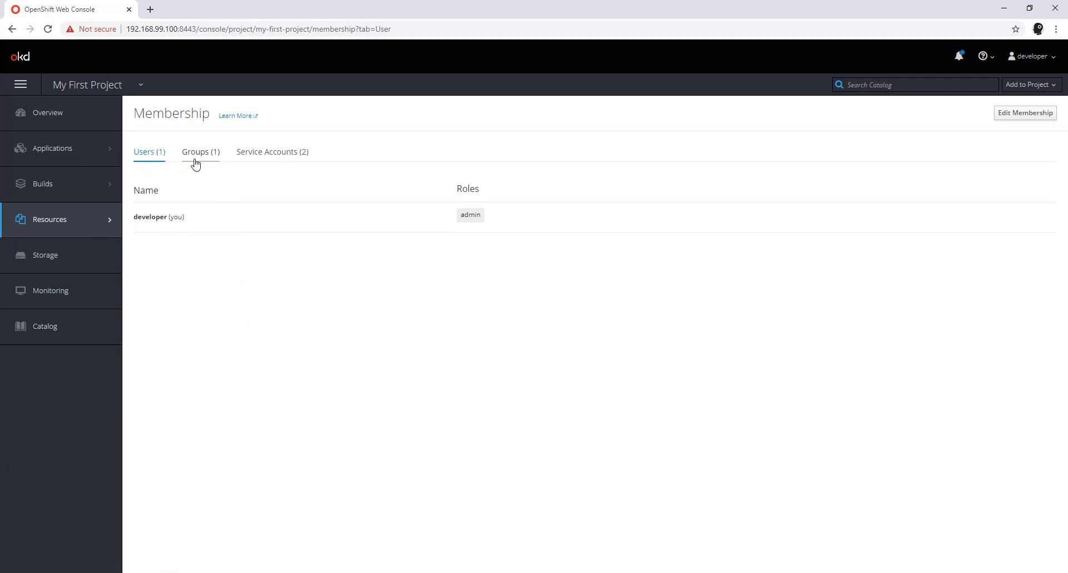
pyautogui.click(278, 158)
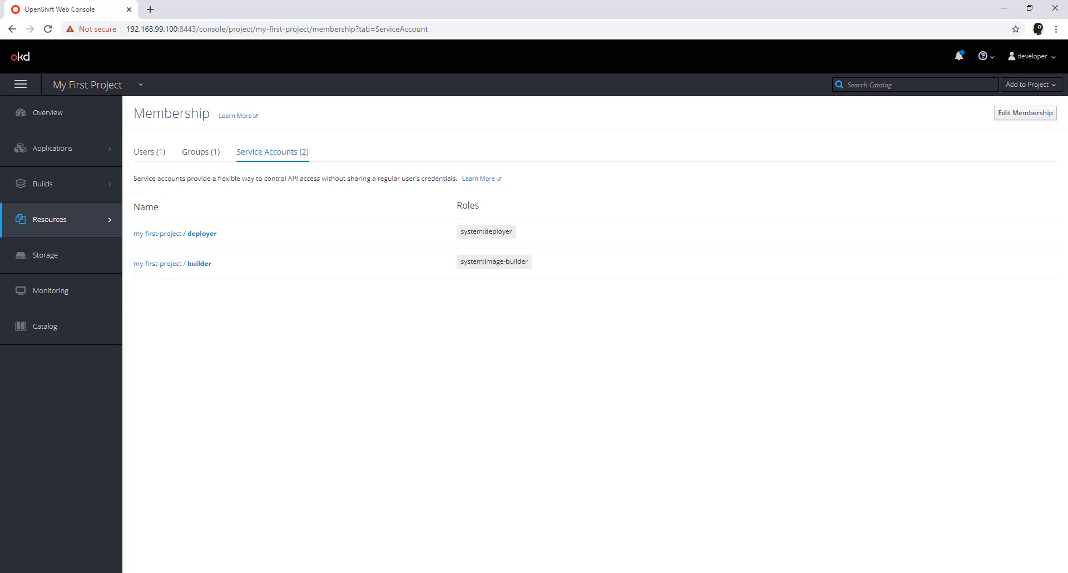
# Step: Grant the default service account of my-second-project the system:image-puller role in My First Project and finish editing the membership
pyautogui.click(1014, 113)
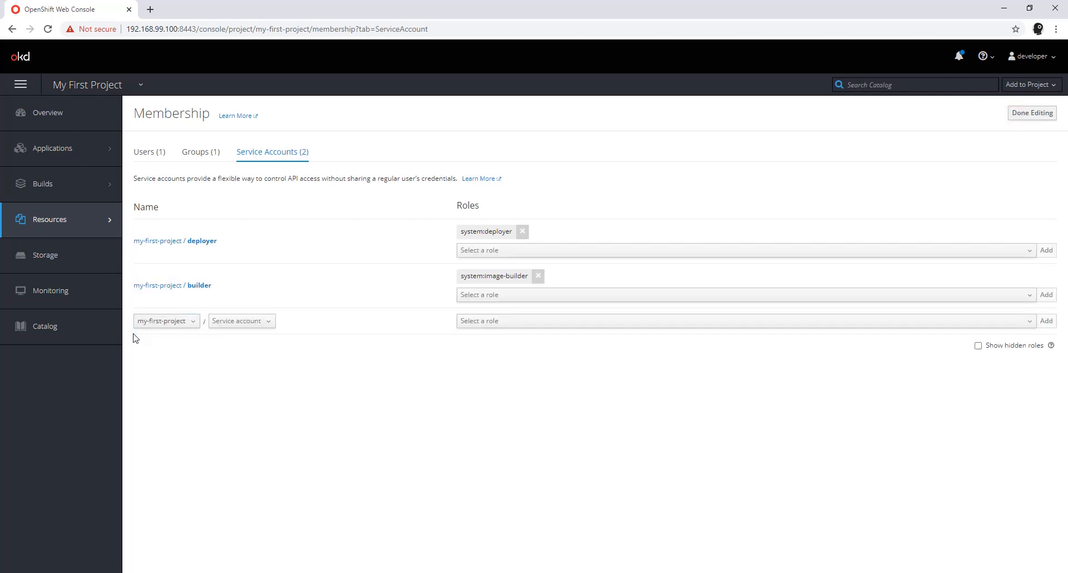
pyautogui.click(193, 327)
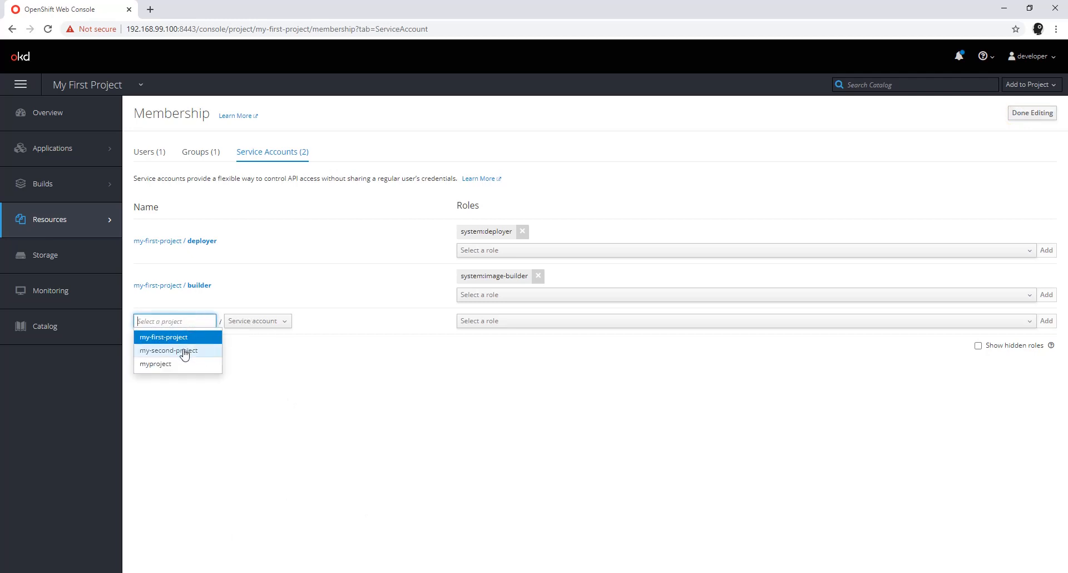
pyautogui.click(183, 349)
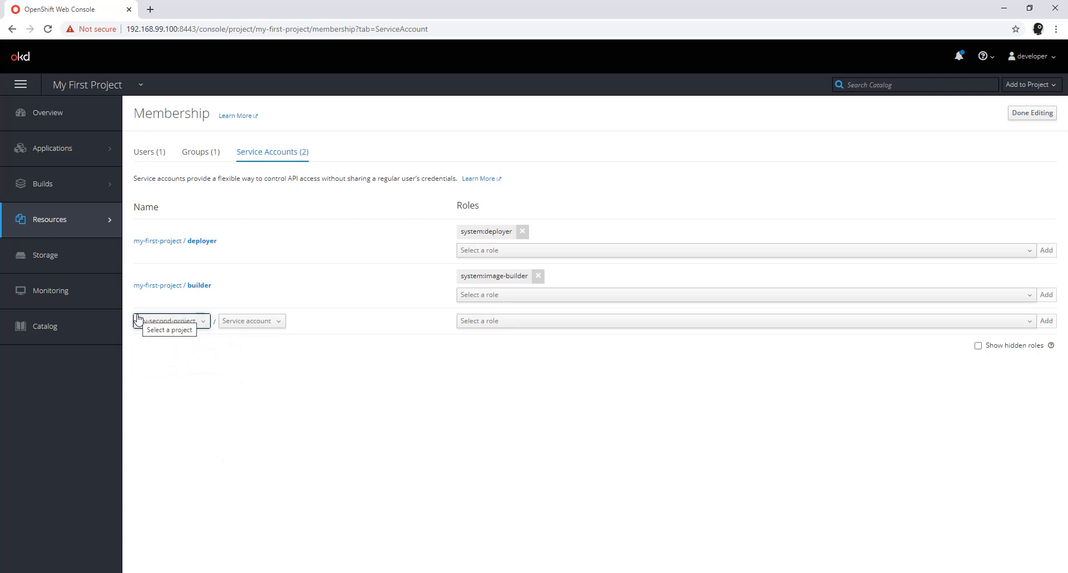
pyautogui.click(261, 322)
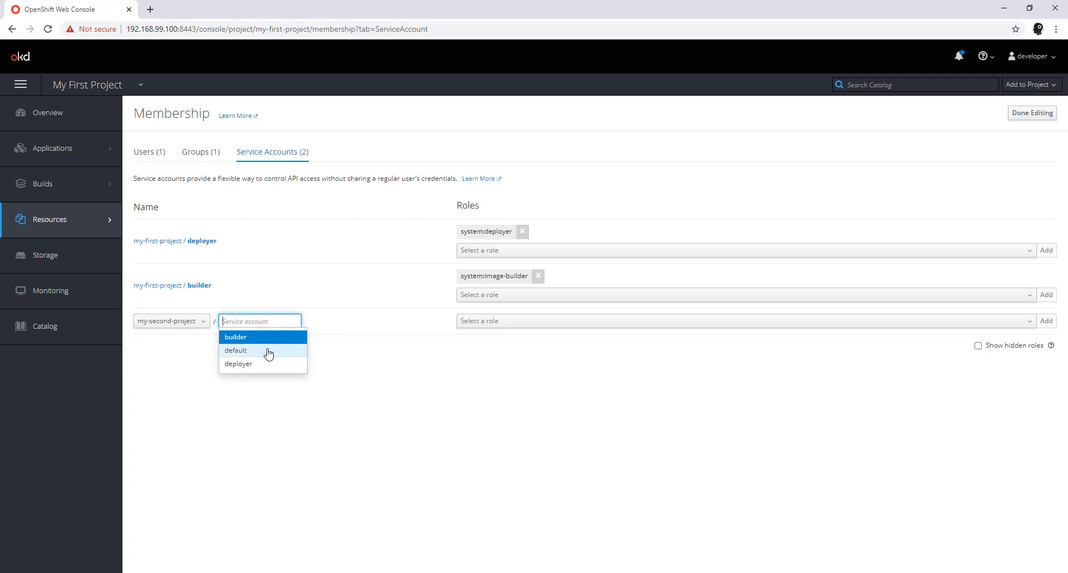
pyautogui.click(267, 350)
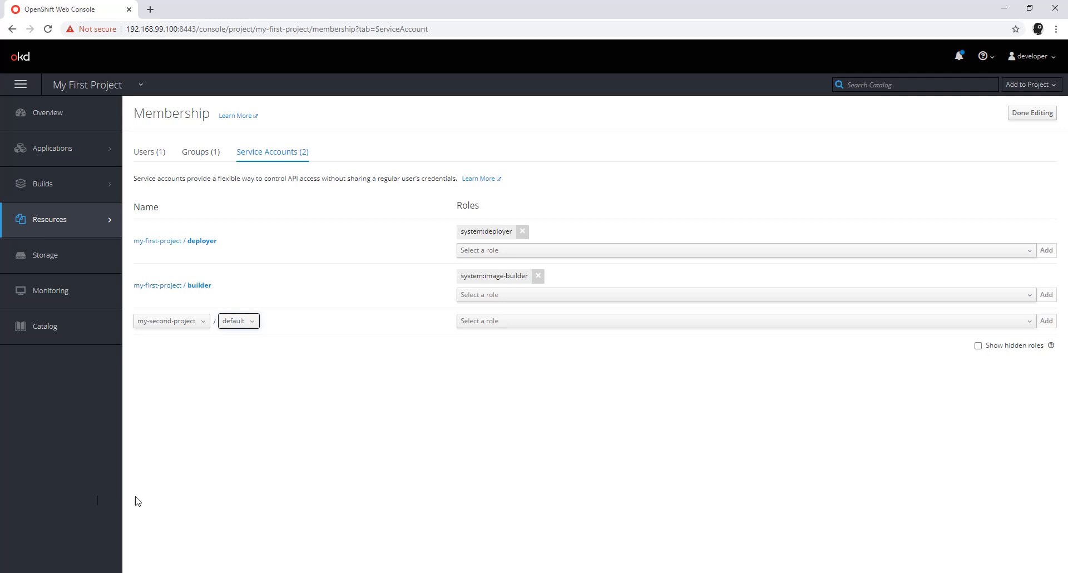
pyautogui.click(522, 329)
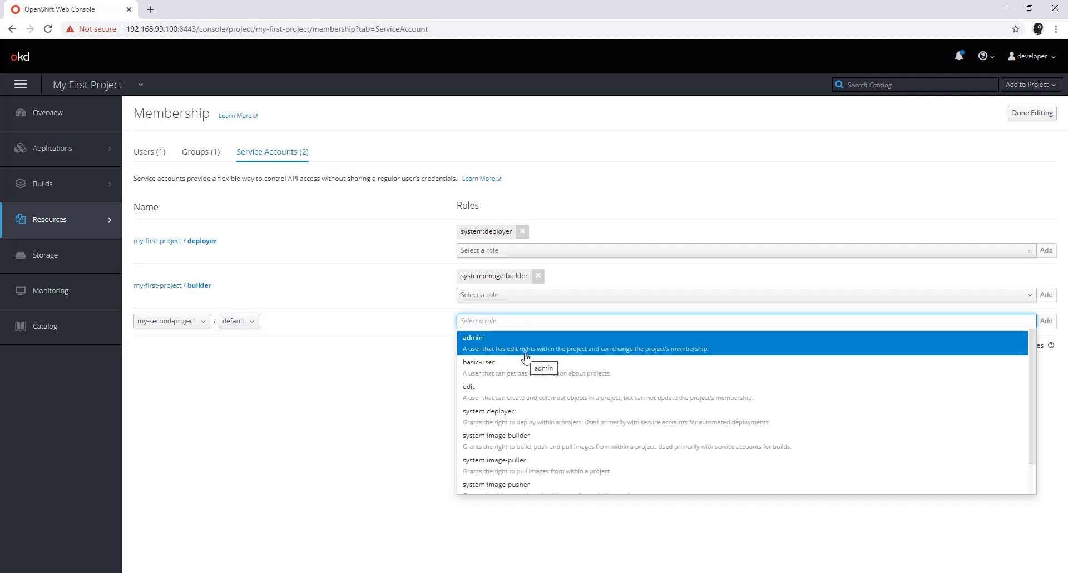
pyautogui.scroll(-1, 552, 440)
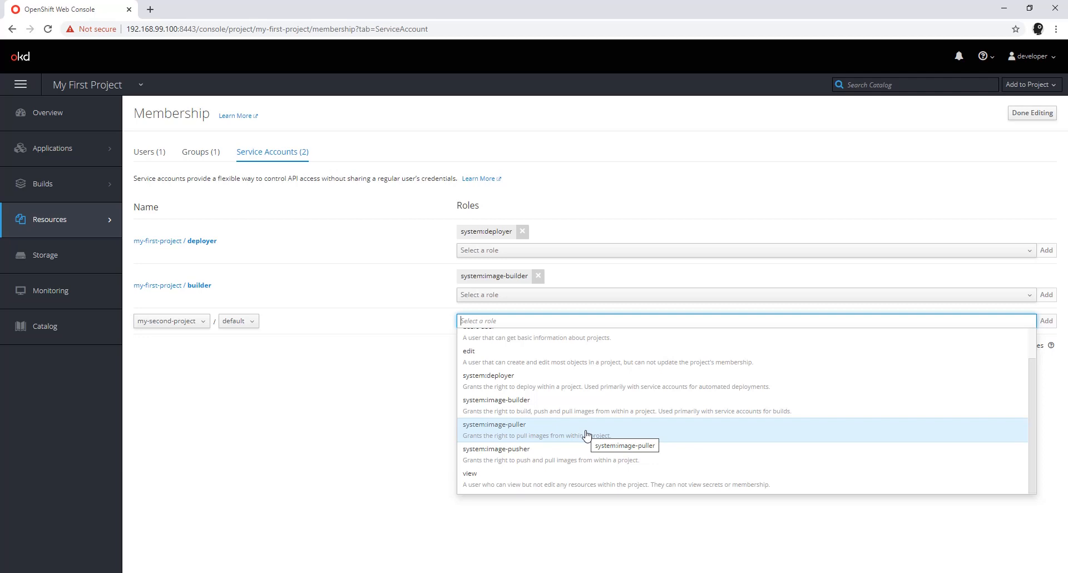
pyautogui.click(586, 435)
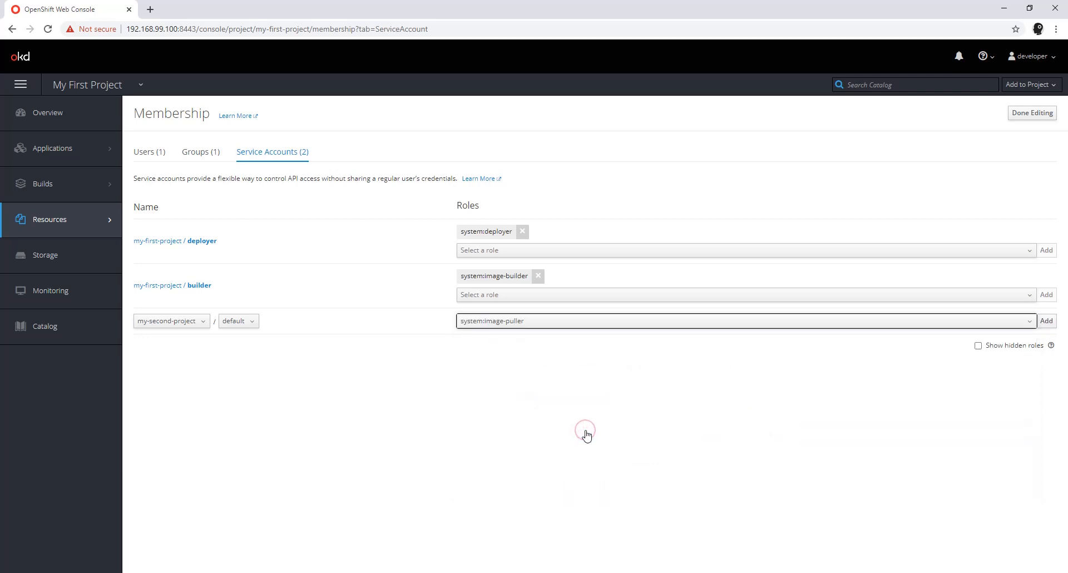
pyautogui.click(1053, 322)
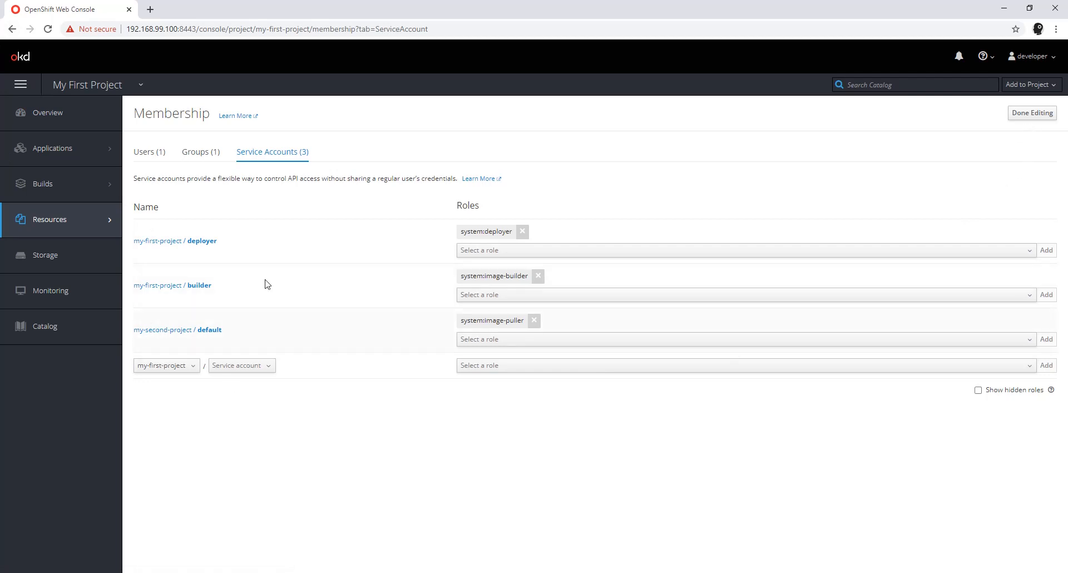
pyautogui.click(1026, 116)
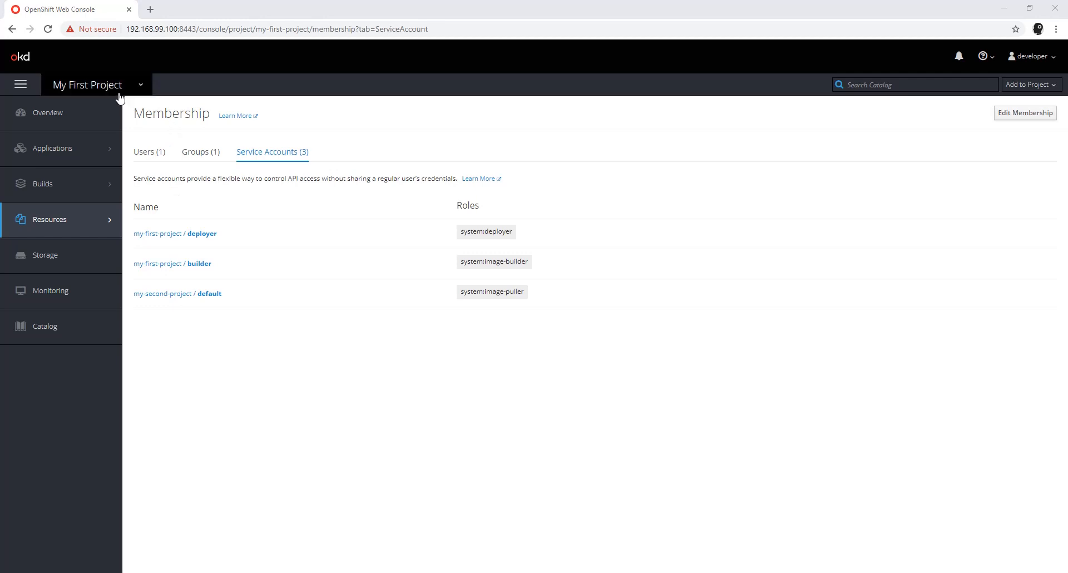
# Step: Switch to My Second Project and start deploying an existing image to it
pyautogui.click(139, 89)
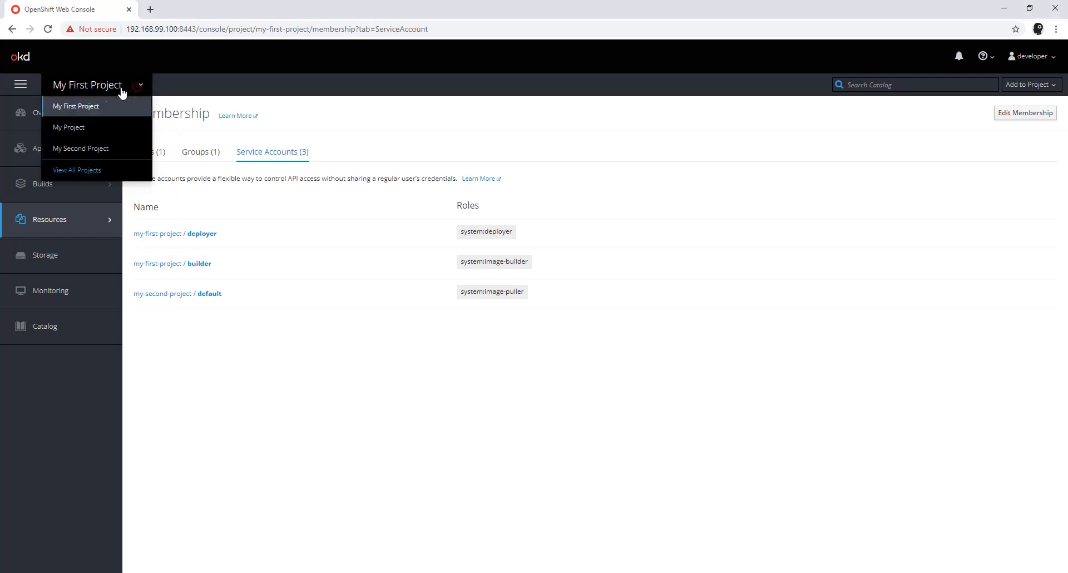
pyautogui.click(92, 152)
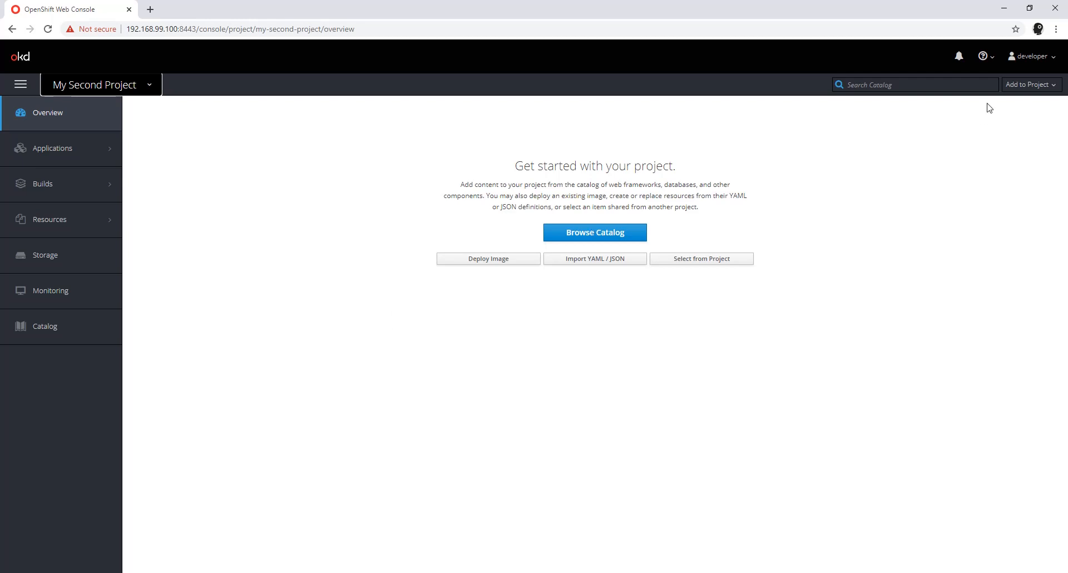
pyautogui.click(1036, 91)
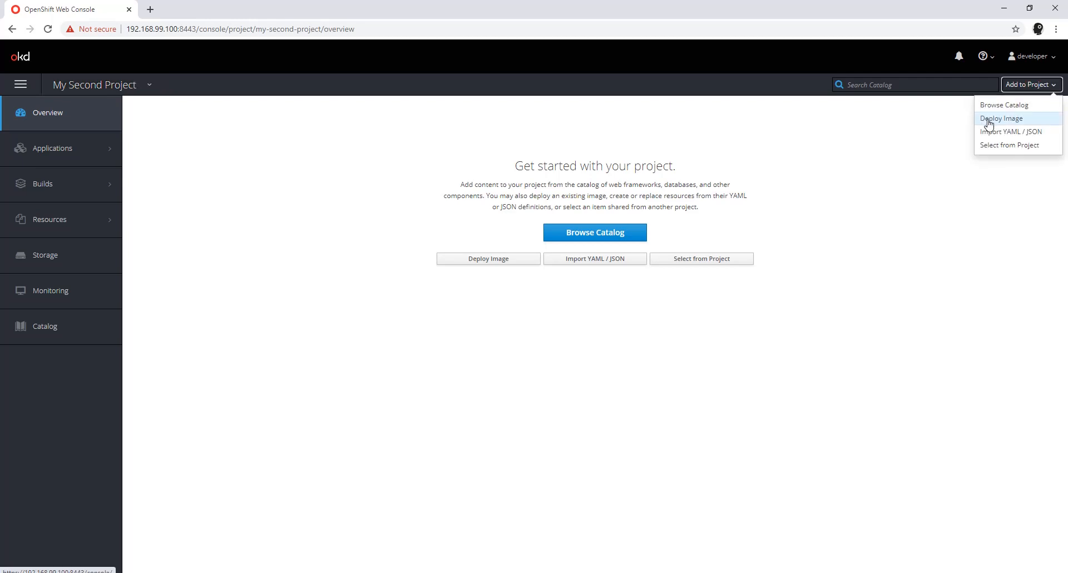
pyautogui.click(988, 123)
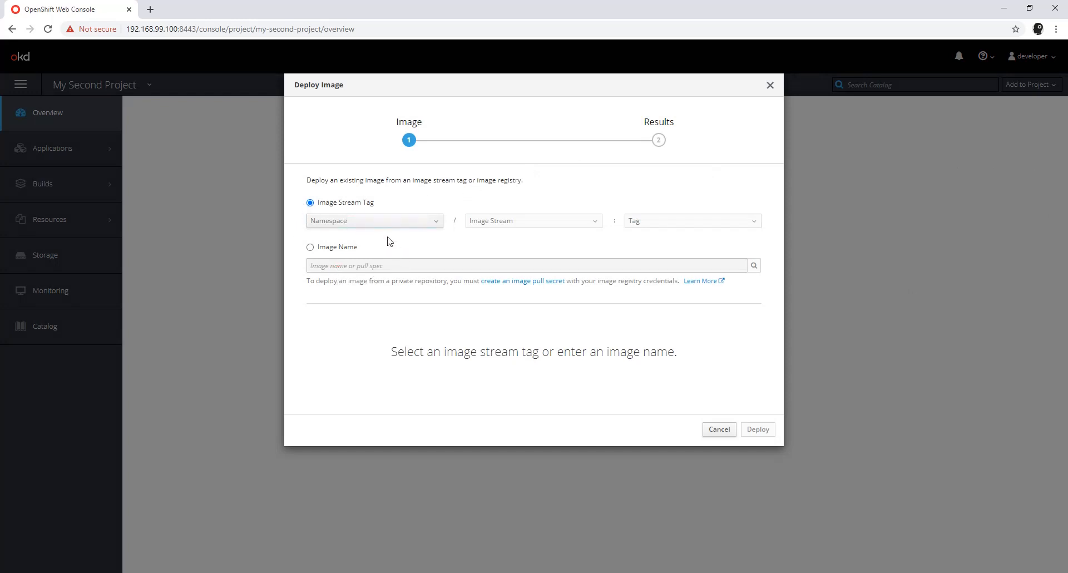
# Step: Try my-second-project as the source namespace and check it for available image streams
pyautogui.click(373, 228)
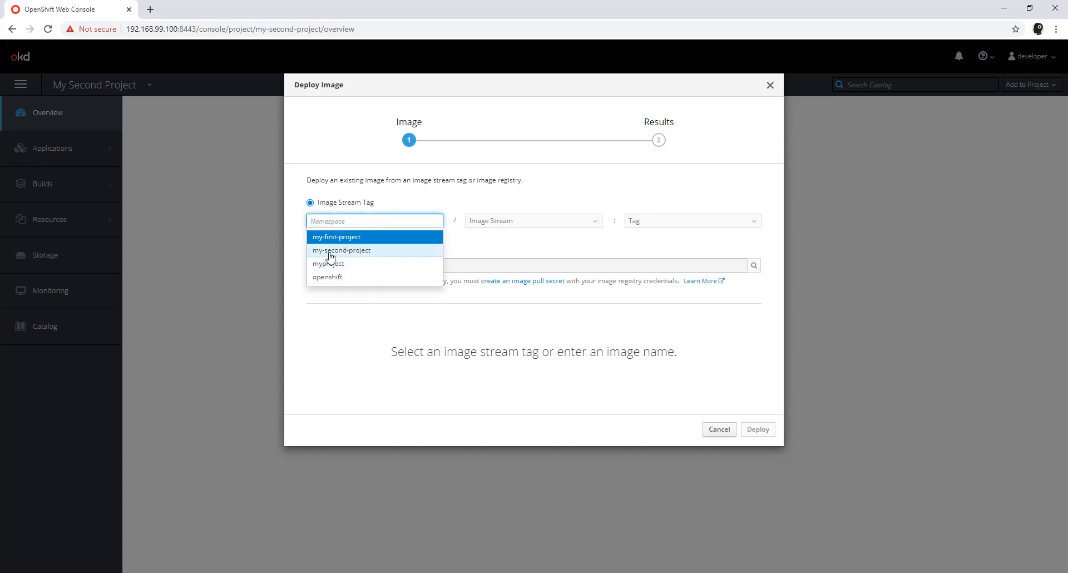
pyautogui.click(365, 252)
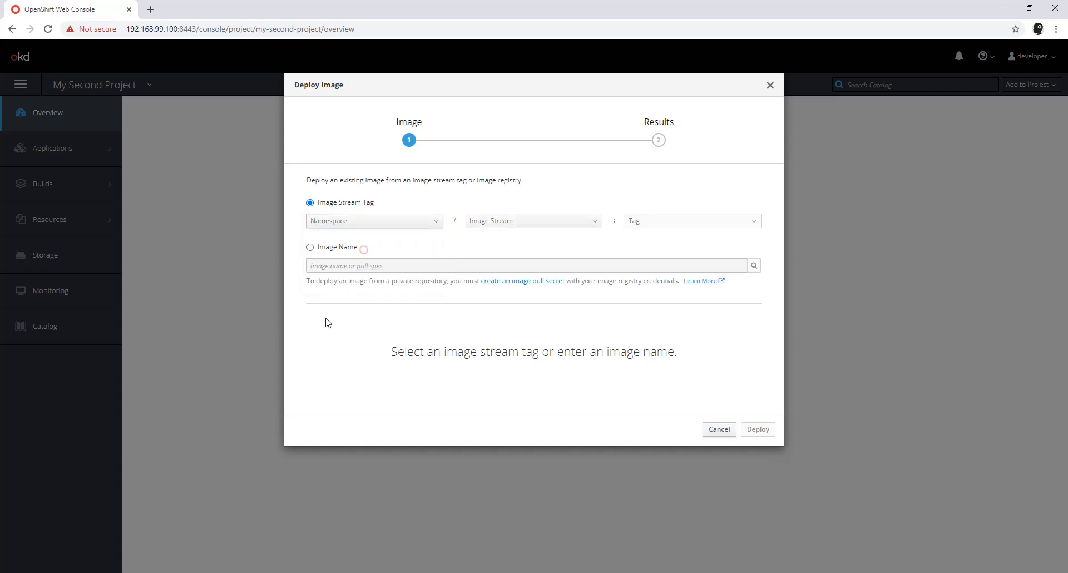
pyautogui.click(520, 222)
pyautogui.click(556, 243)
# Step: Select the image stream tag my-first-project / openshift-nodejs-app : latest as the image to deploy
pyautogui.click(423, 225)
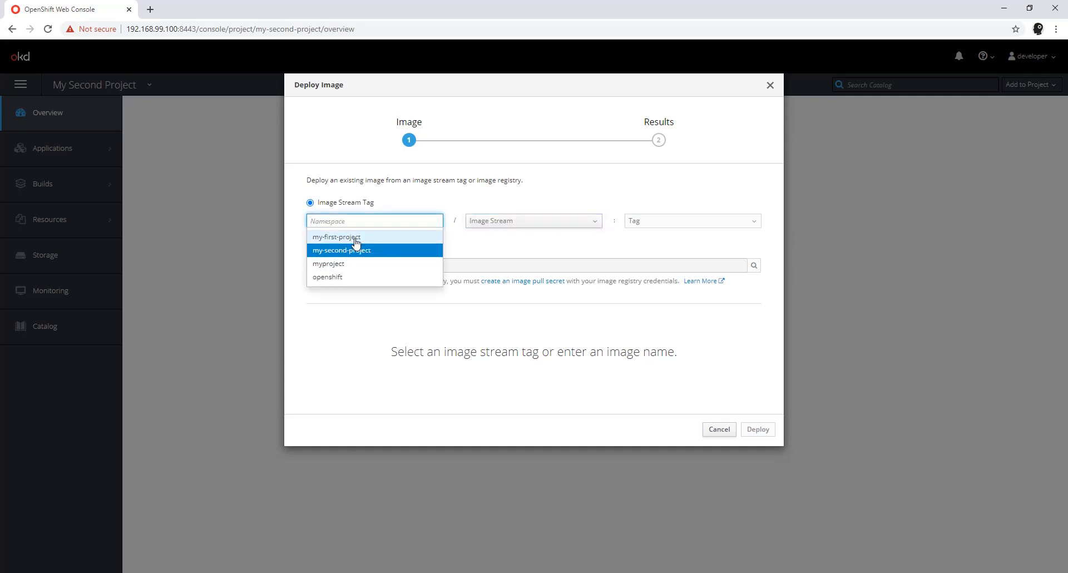
pyautogui.click(356, 239)
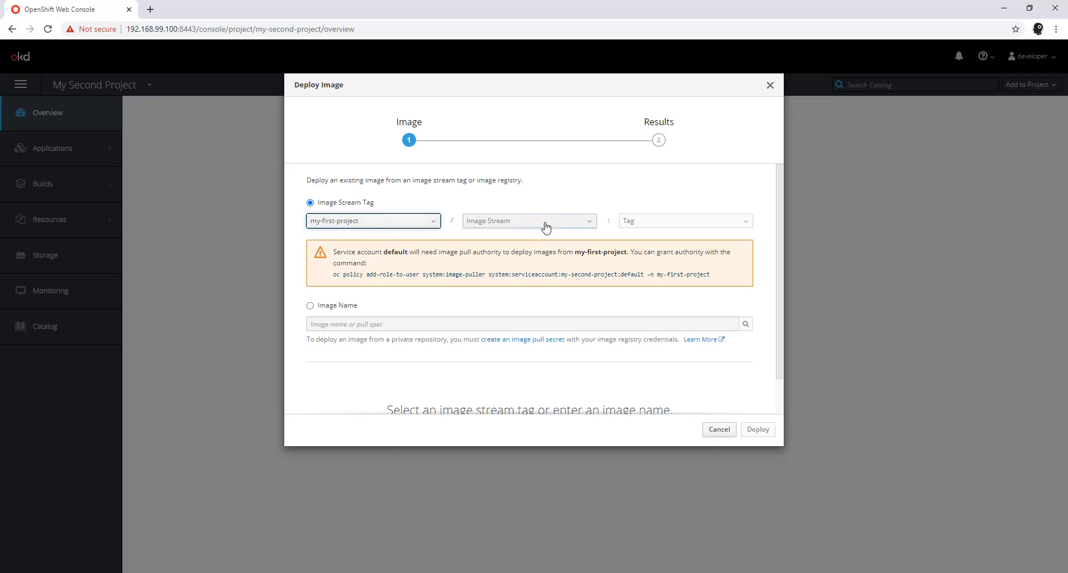
pyautogui.click(594, 223)
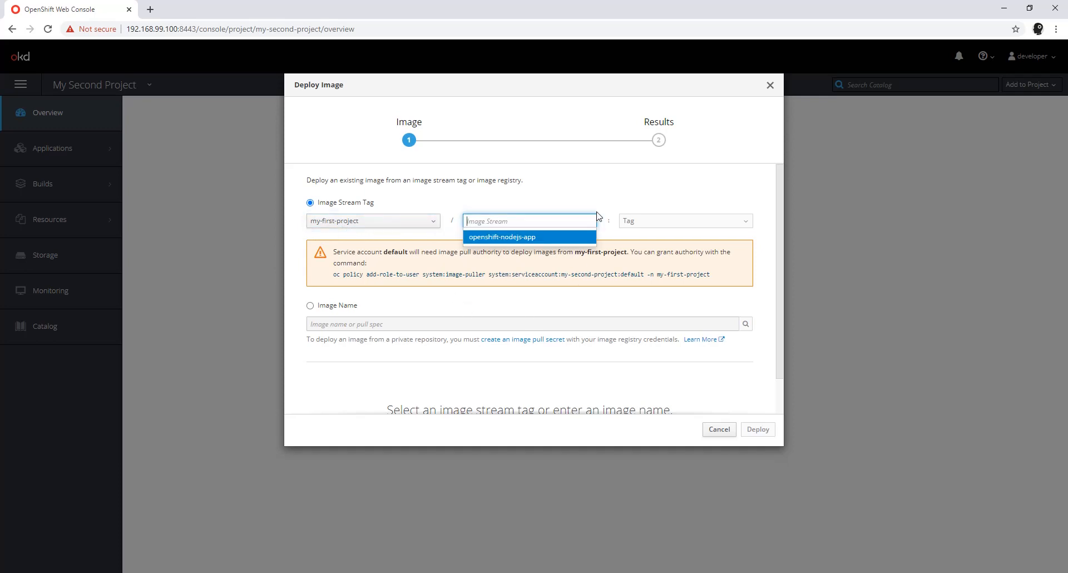
pyautogui.click(503, 240)
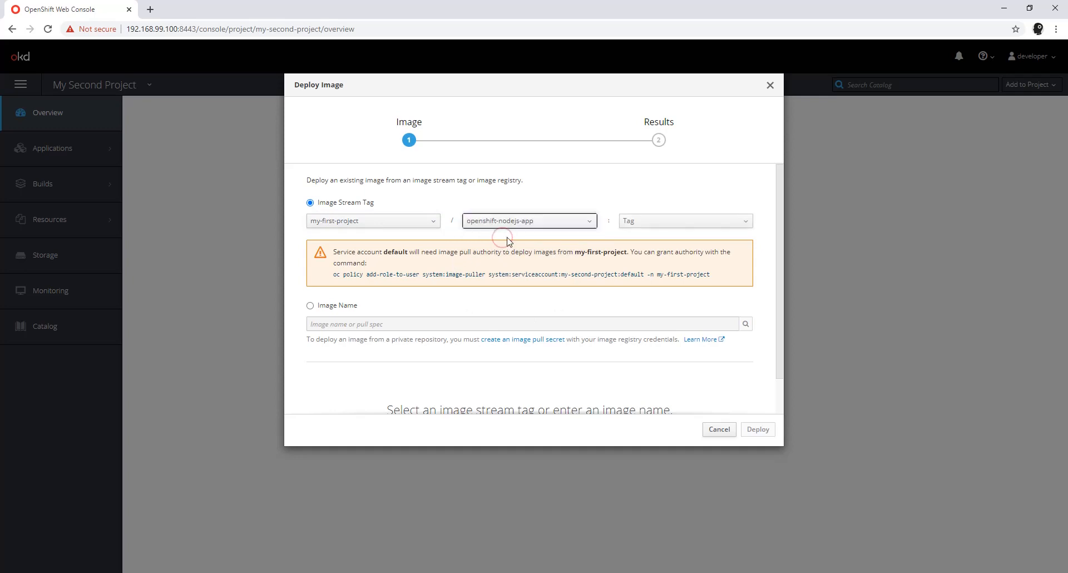
pyautogui.click(735, 223)
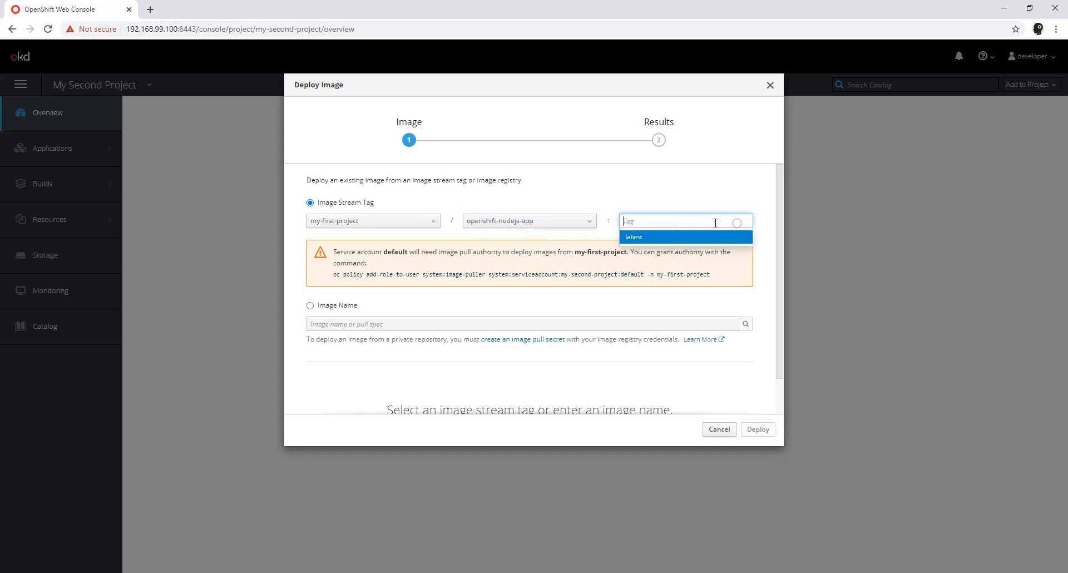
pyautogui.click(635, 238)
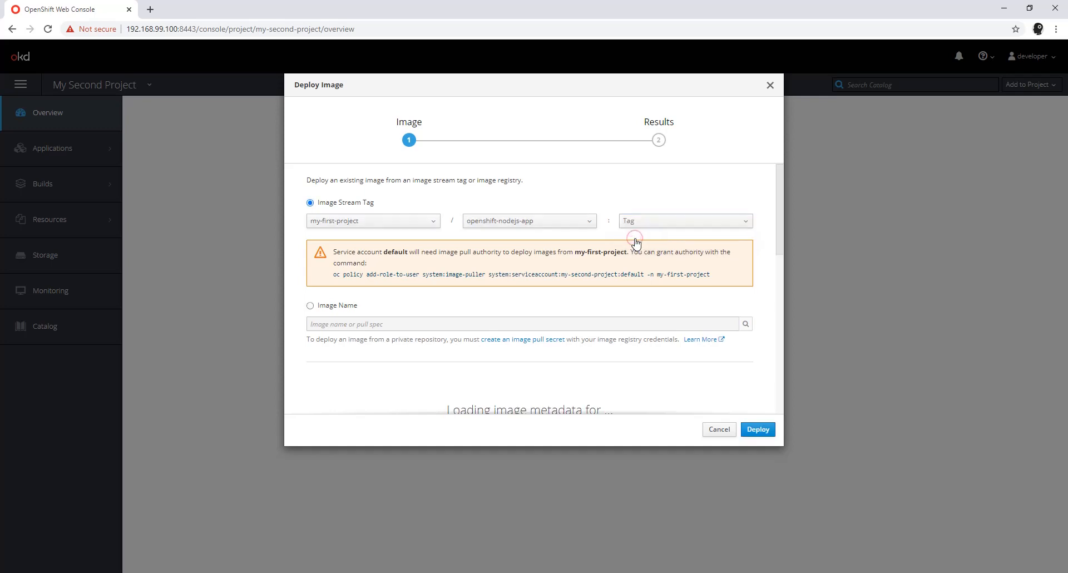
# Step: Review the deployment settings, deploy the image under the name openshift-nodejs-app and close the results
pyautogui.scroll(-3, 441, 341)
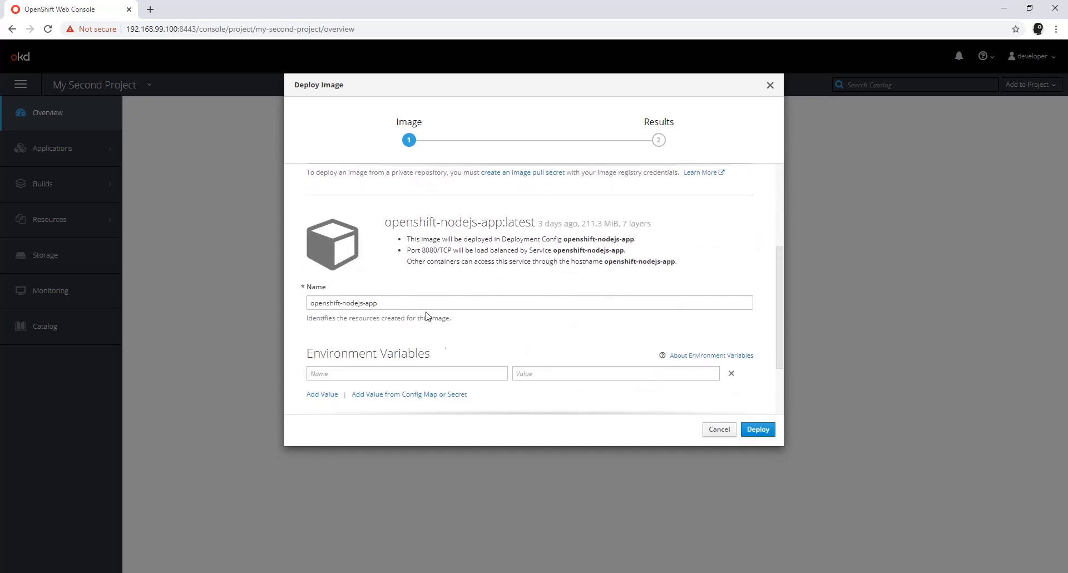
pyautogui.scroll(-2, 650, 314)
pyautogui.scroll(6, 593, 315)
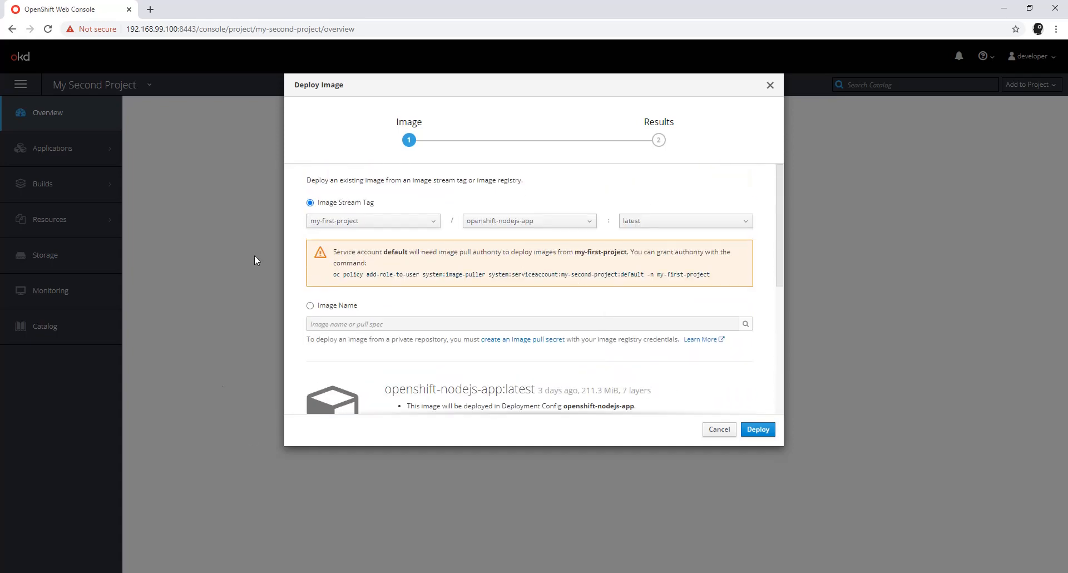
pyautogui.click(759, 432)
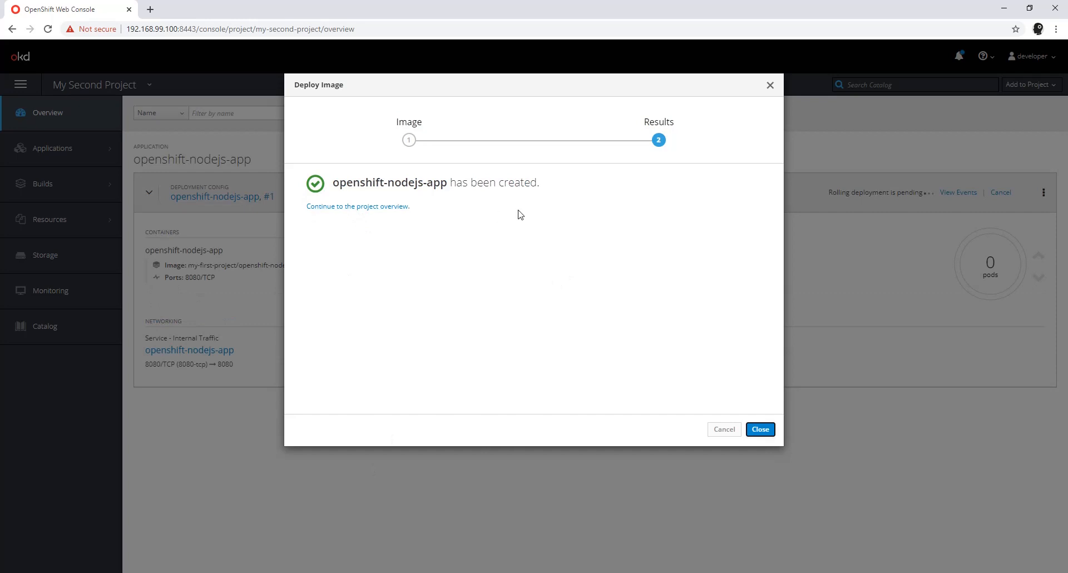
pyautogui.click(762, 430)
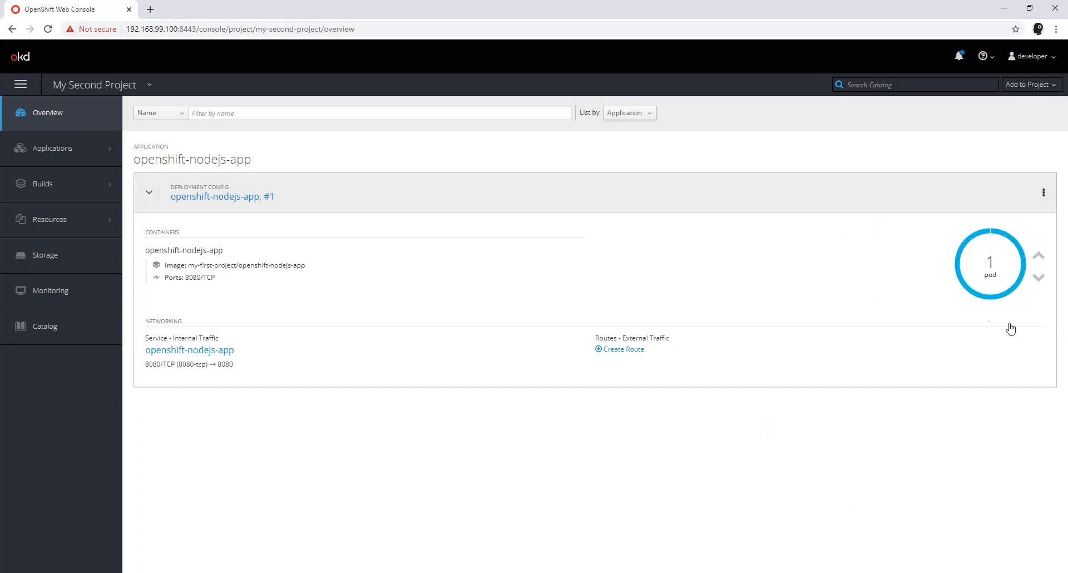
# Step: Read the logs of the openshift-nodejs-app pod and return to the expanded deployment in the project overview
pyautogui.click(991, 265)
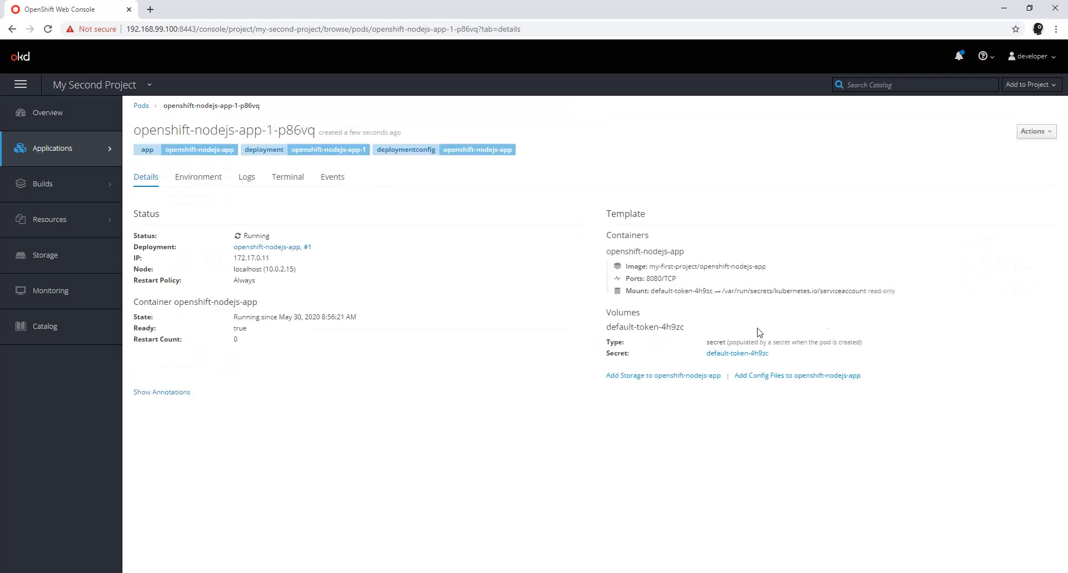
pyautogui.click(247, 177)
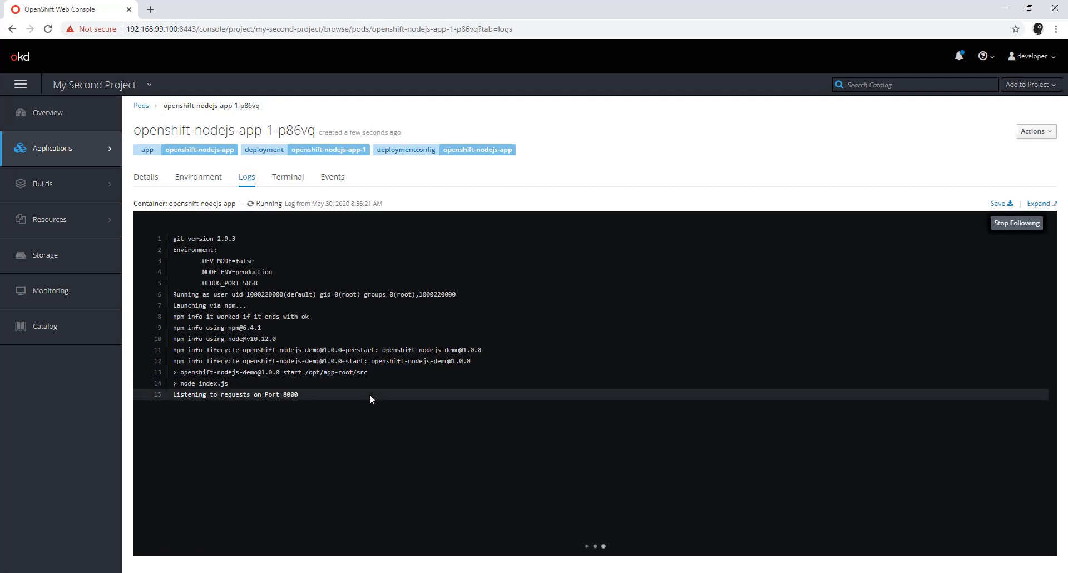
pyautogui.click(65, 119)
pyautogui.moveTo(65, 209)
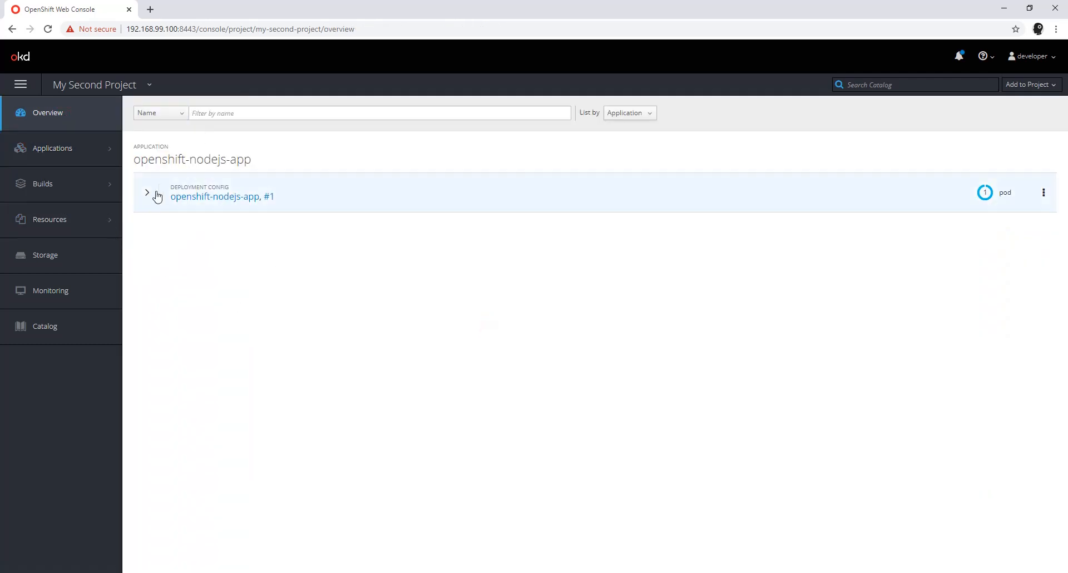
pyautogui.click(146, 195)
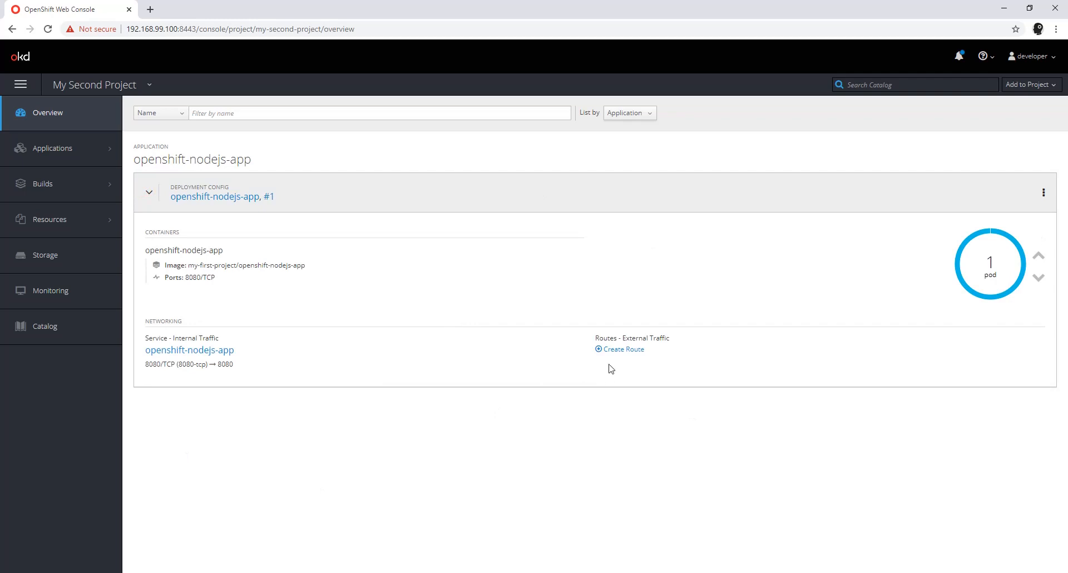
# Step: Examine the service and route of openshift-nodejs-app in My First Project and return to My Second Project
pyautogui.click(127, 85)
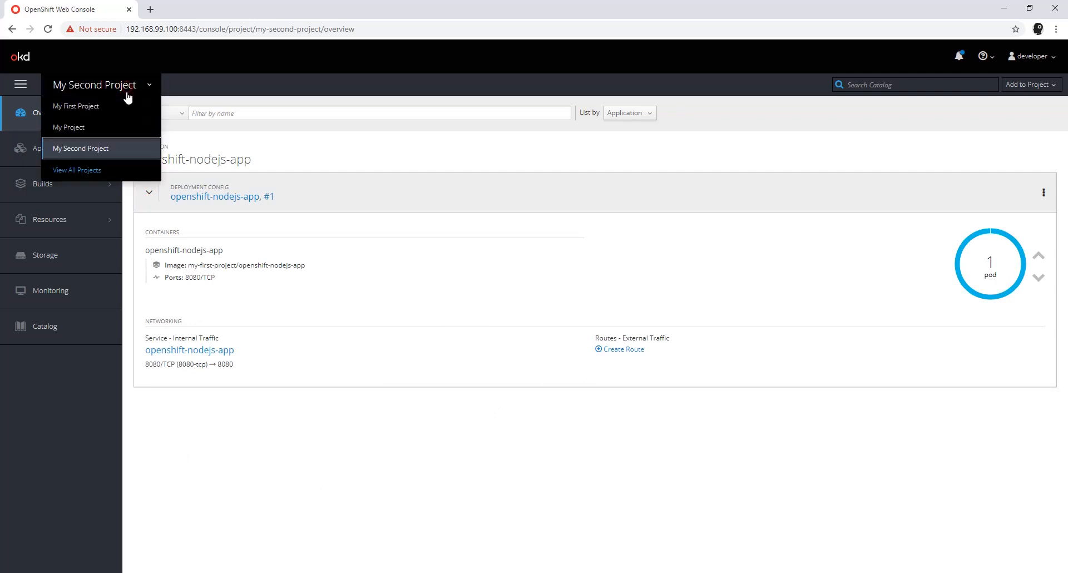
pyautogui.click(110, 108)
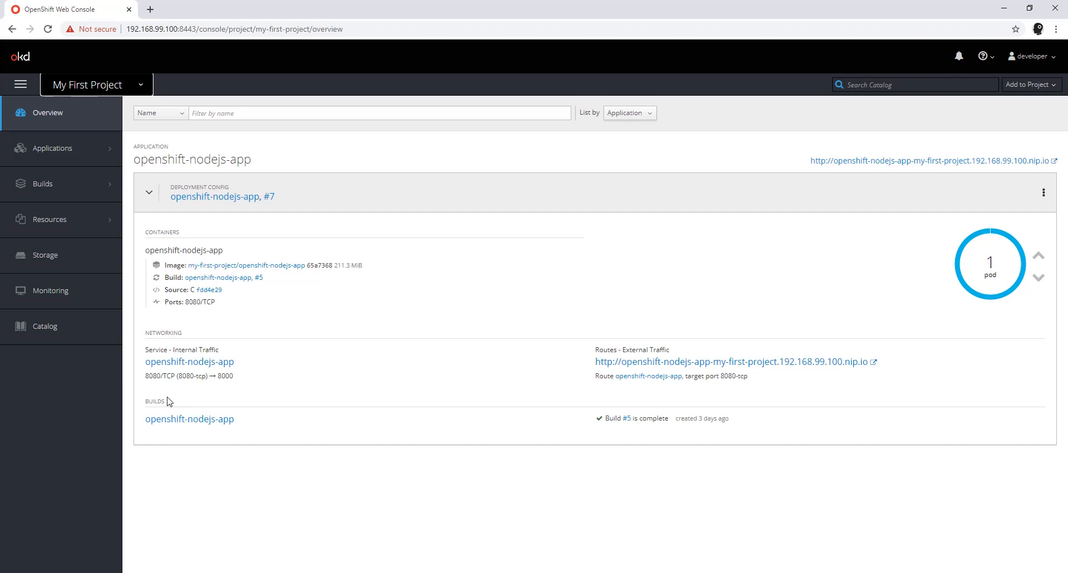
pyautogui.click(139, 85)
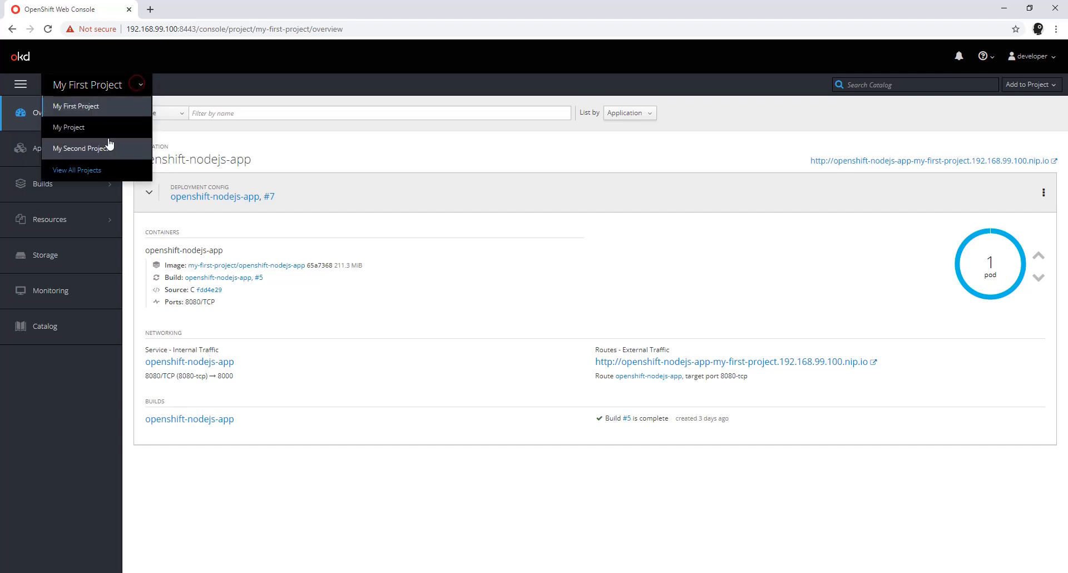
pyautogui.click(106, 150)
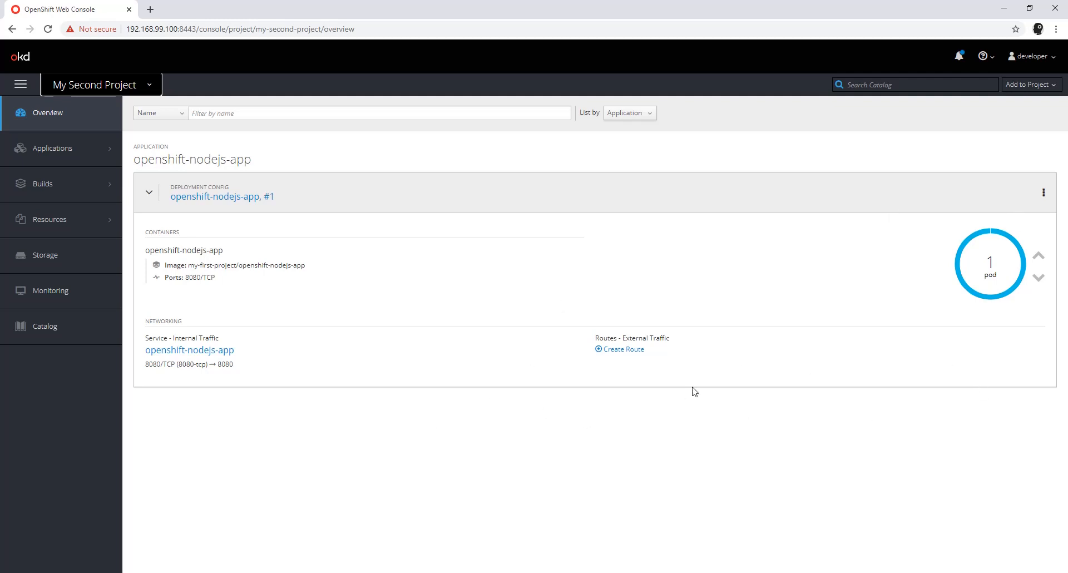
# Step: Create a route for the openshift-nodejs-app service with the default settings and open its URL
pyautogui.click(617, 350)
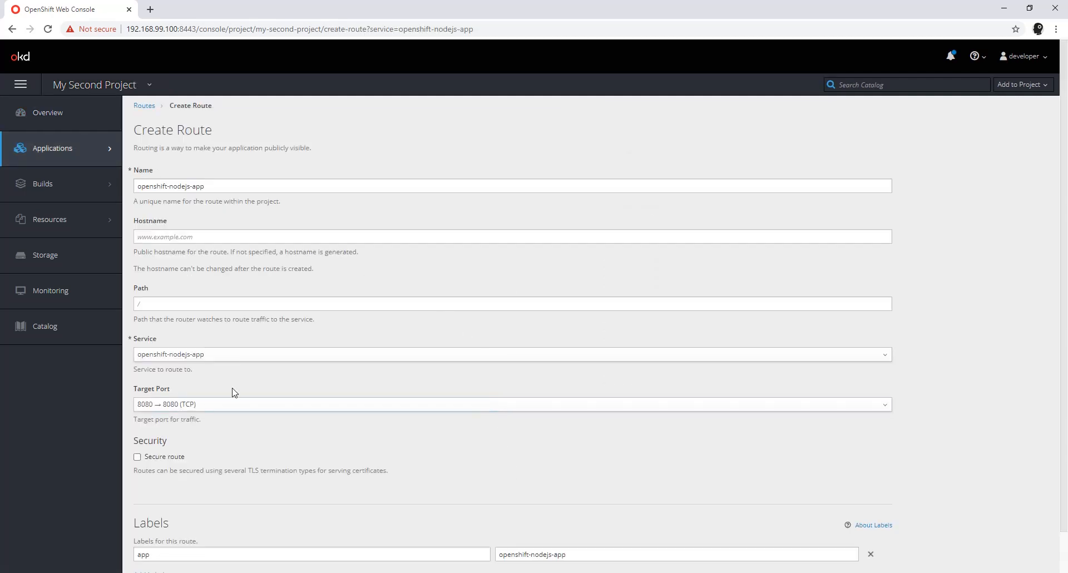
pyautogui.scroll(-2, 267, 417)
pyautogui.click(151, 558)
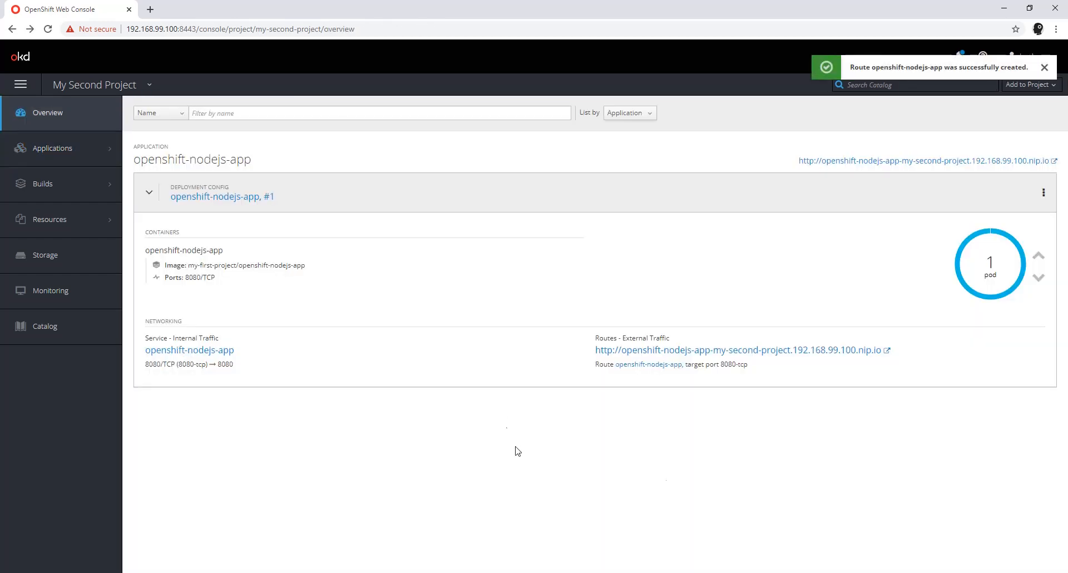
pyautogui.click(918, 163)
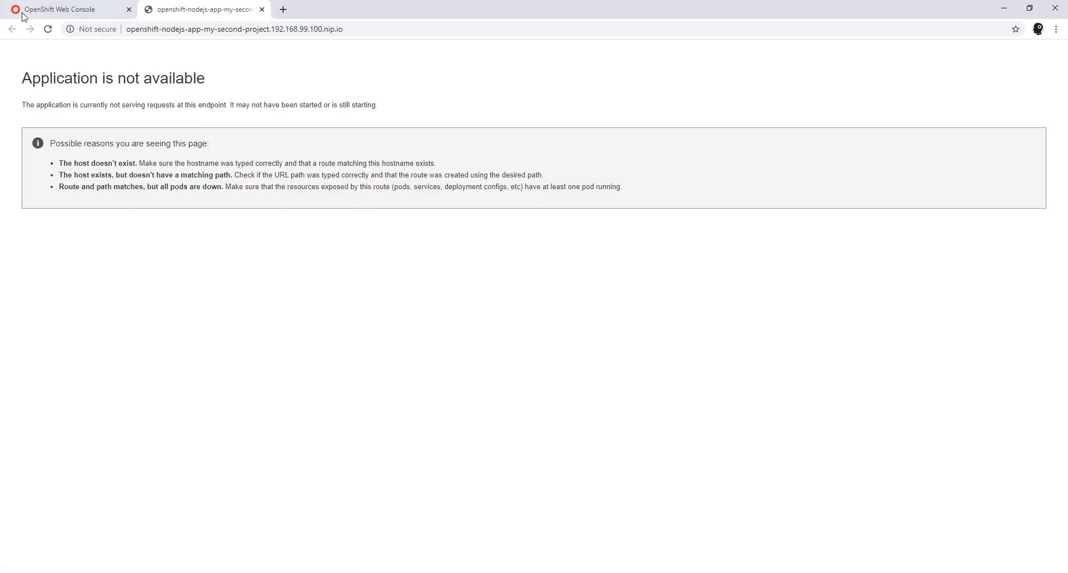
# Step: Set targetPort to 8000 in the YAML of My Second Project's openshift-nodejs-app service and save it
pyautogui.click(61, 9)
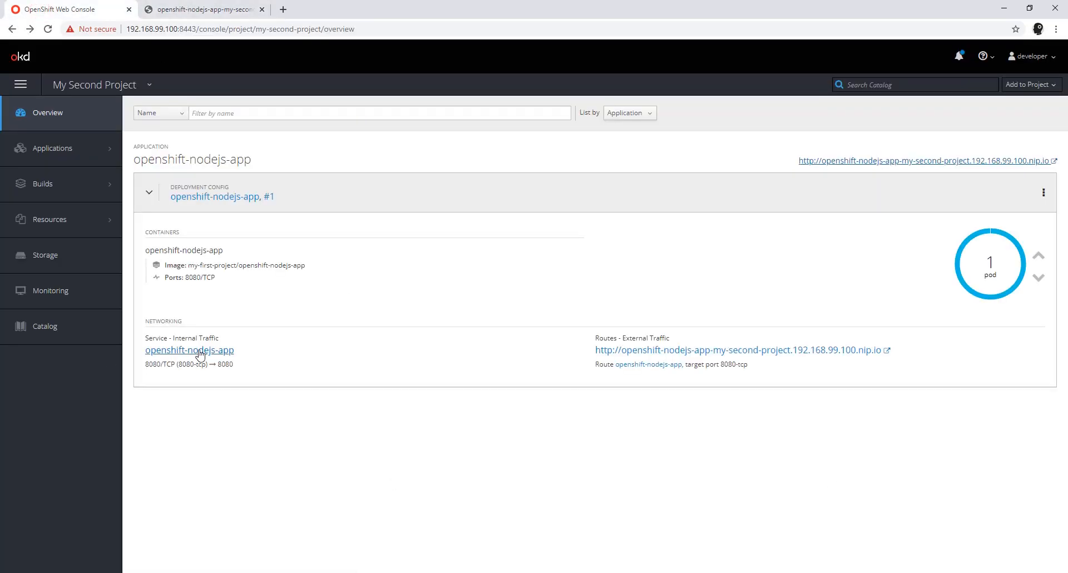
pyautogui.click(172, 350)
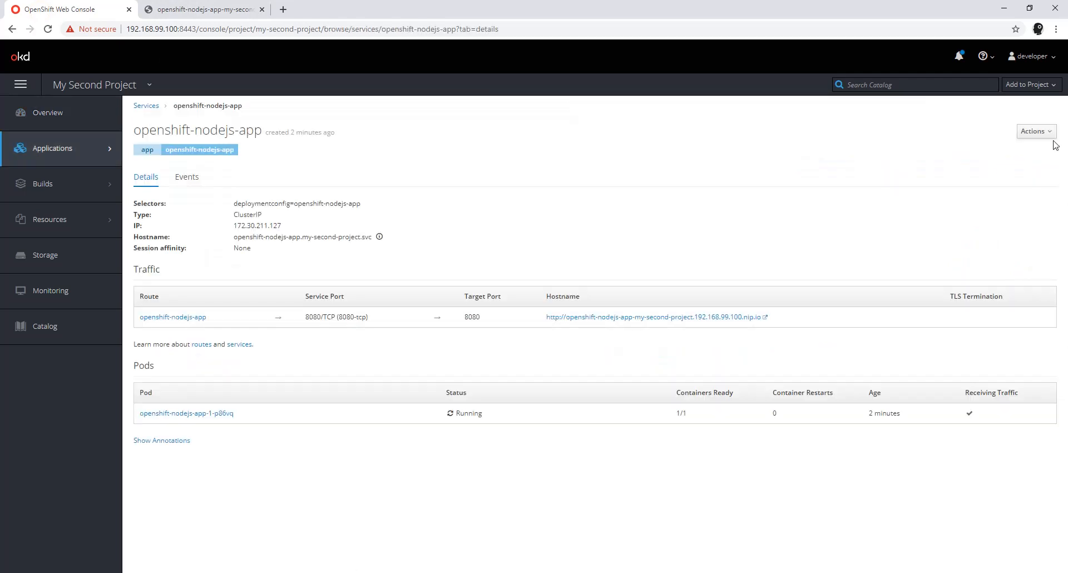
pyautogui.click(1049, 132)
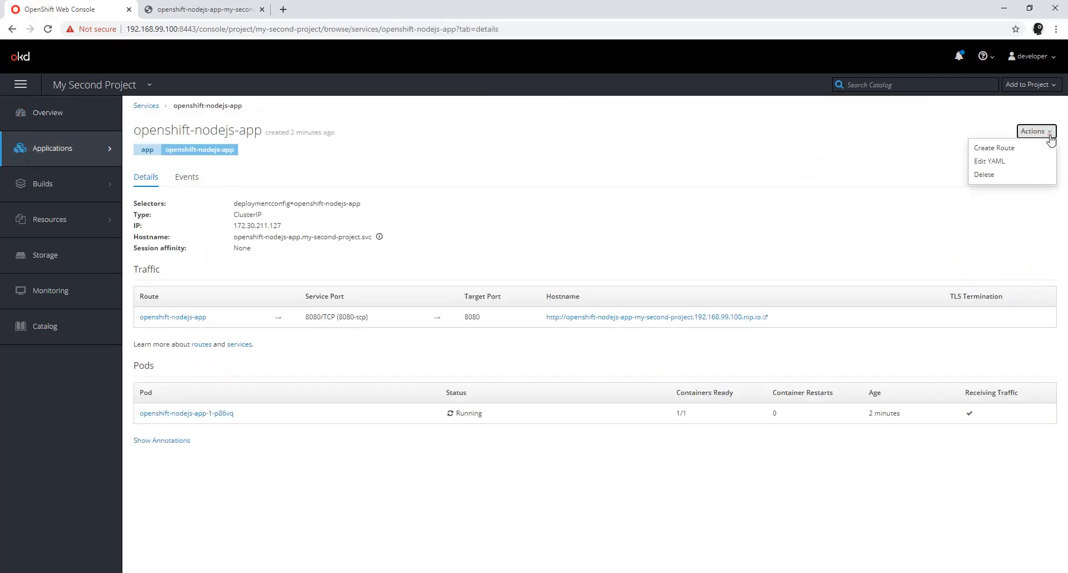
pyautogui.click(1007, 161)
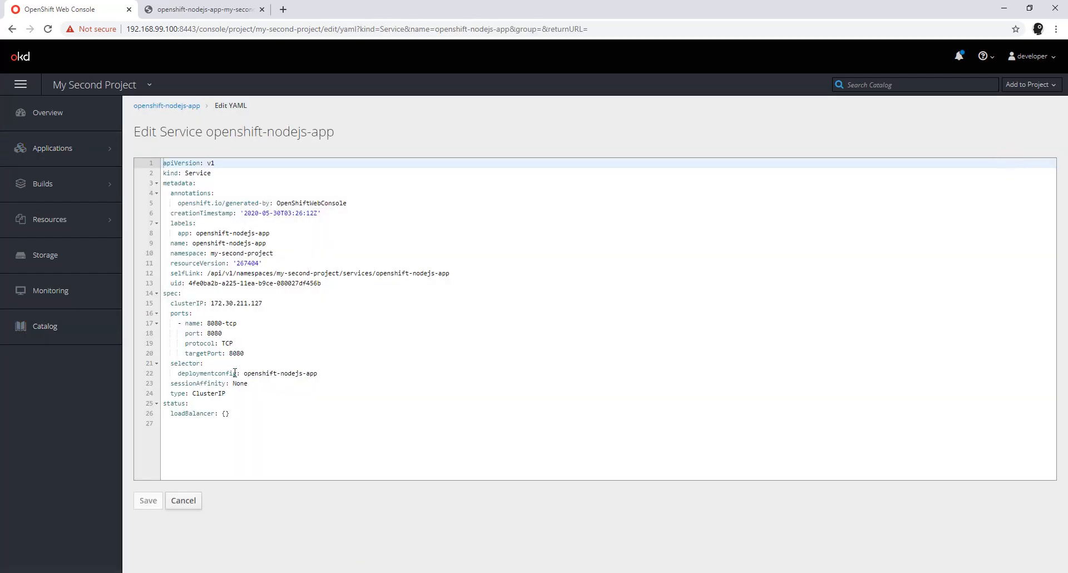
pyautogui.click(244, 354)
pyautogui.press('BackSpace')
pyautogui.write('0')
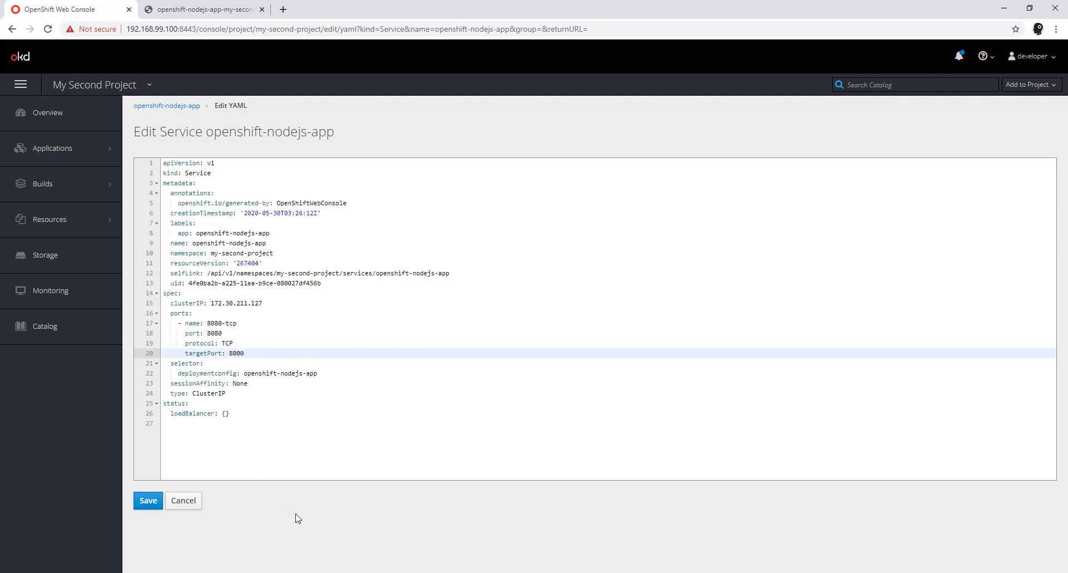
pyautogui.click(143, 504)
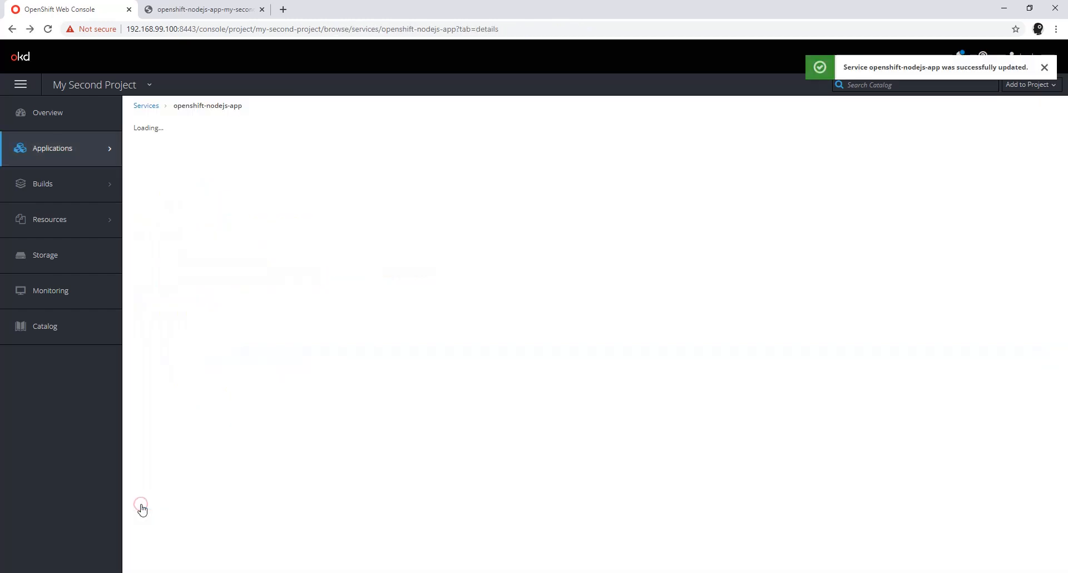
# Step: Reload the My Second Project application's page to check its response, and return to the project overview in the console
pyautogui.click(83, 122)
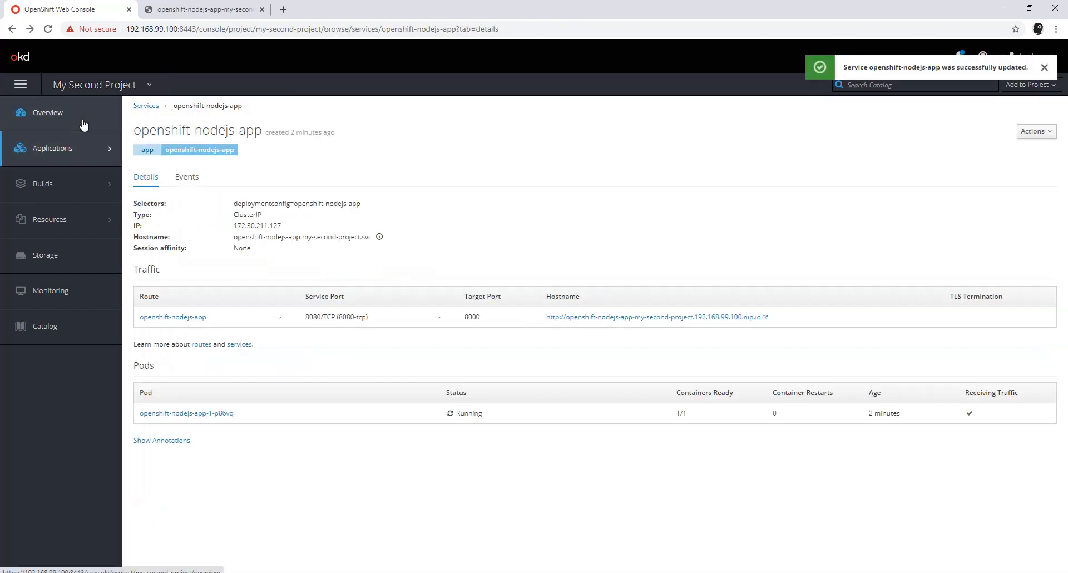
pyautogui.click(215, 9)
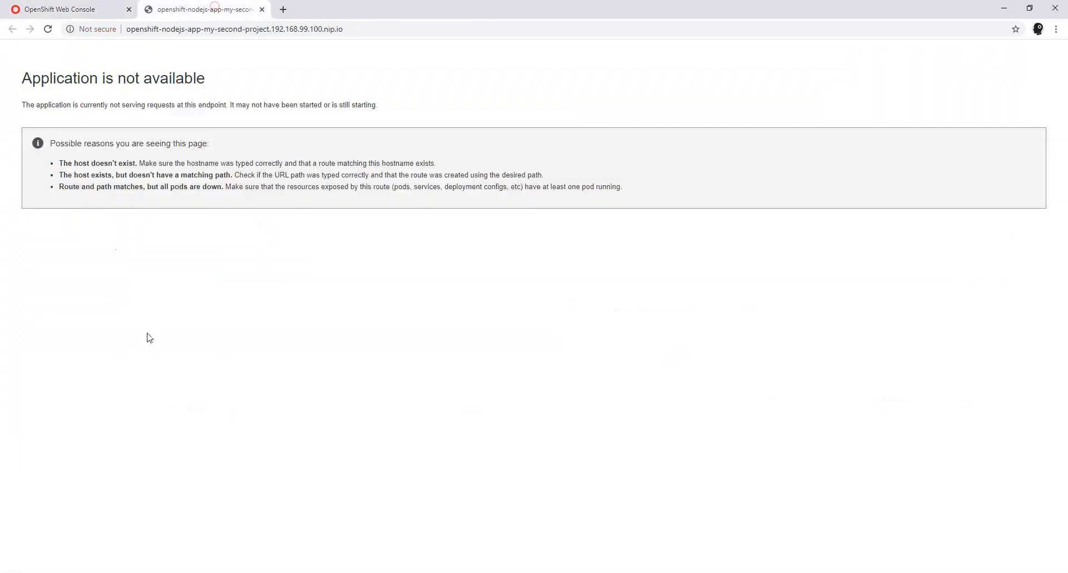
pyautogui.click(48, 29)
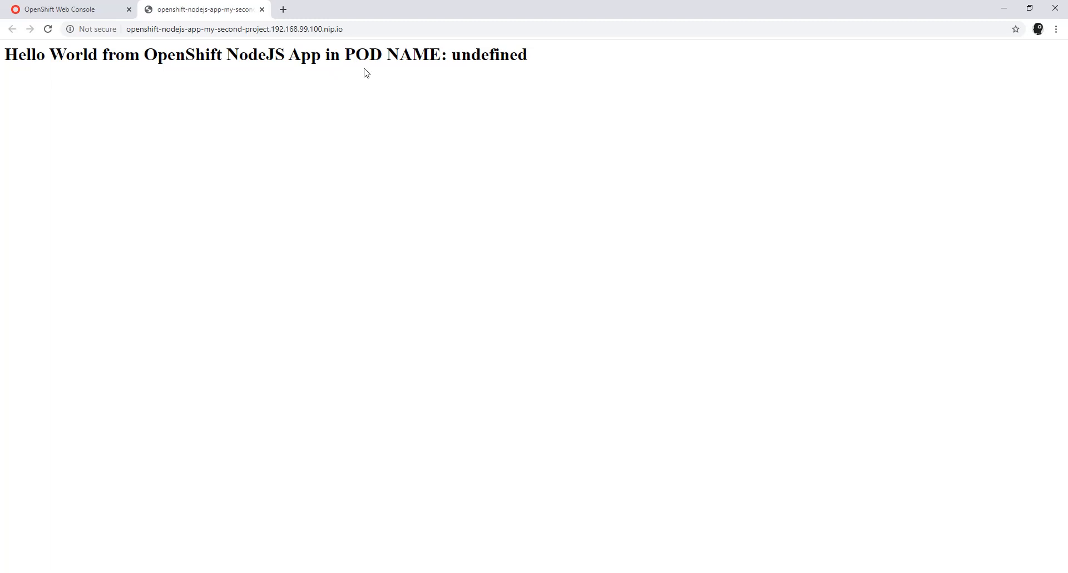
pyautogui.click(63, 15)
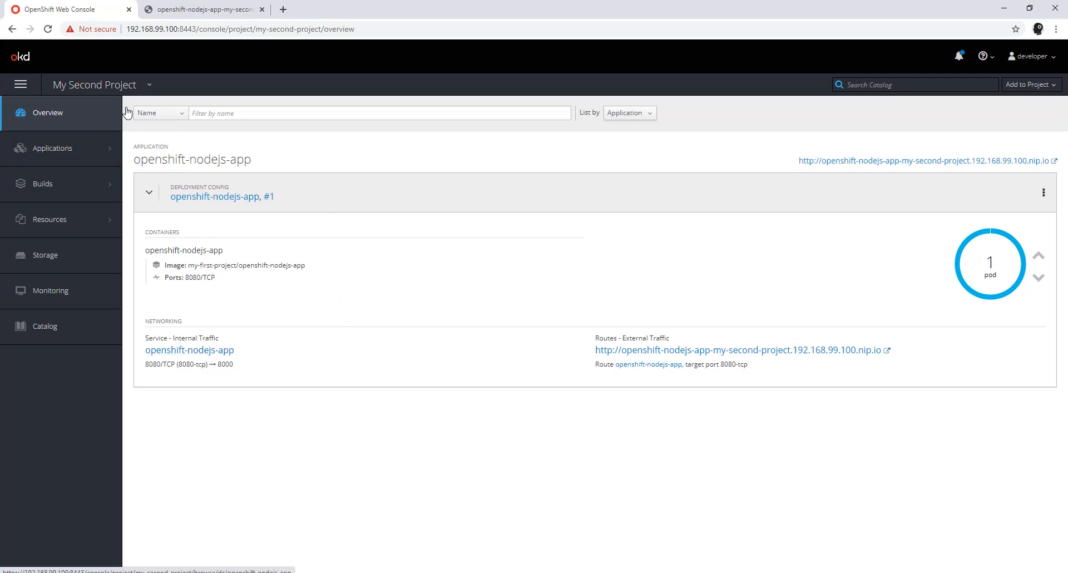
# Step: Check the logs of openshift-nodejs-app build #5 in My First Project and return to My Second Project's overview
pyautogui.click(94, 85)
pyautogui.click(89, 106)
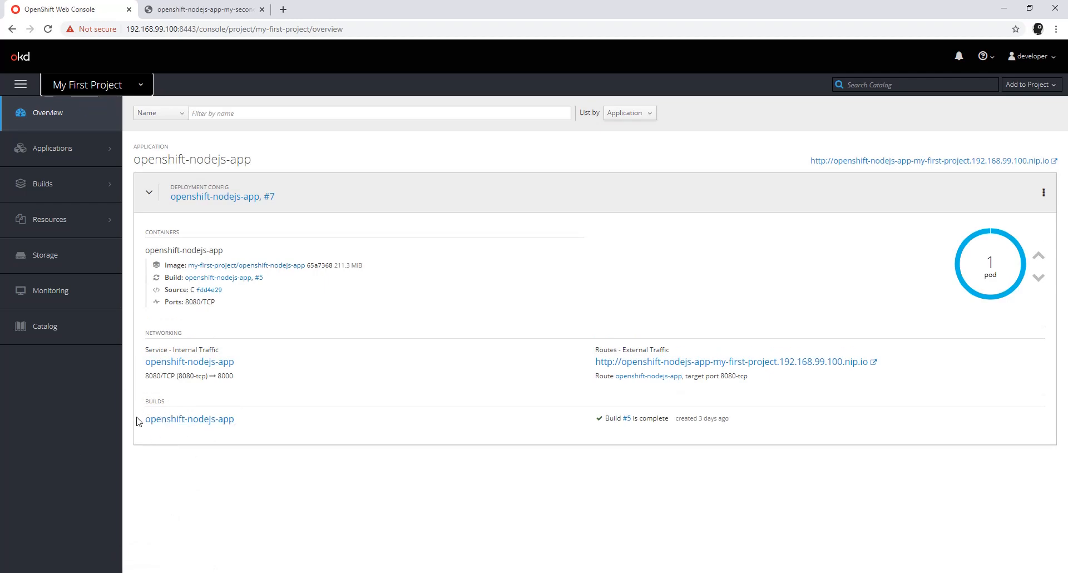
pyautogui.click(626, 418)
pyautogui.click(248, 180)
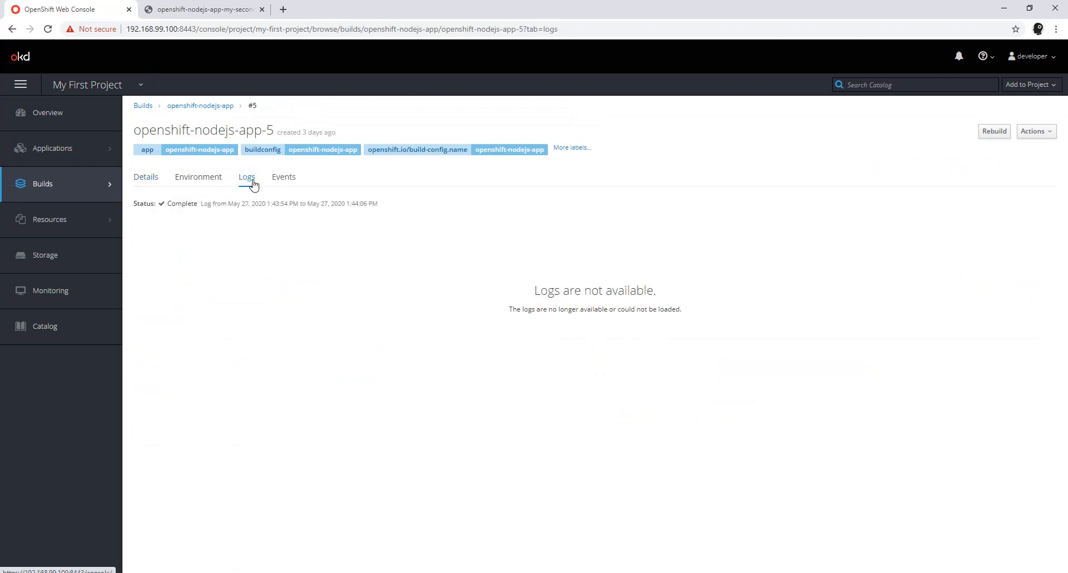
pyautogui.moveTo(53, 159)
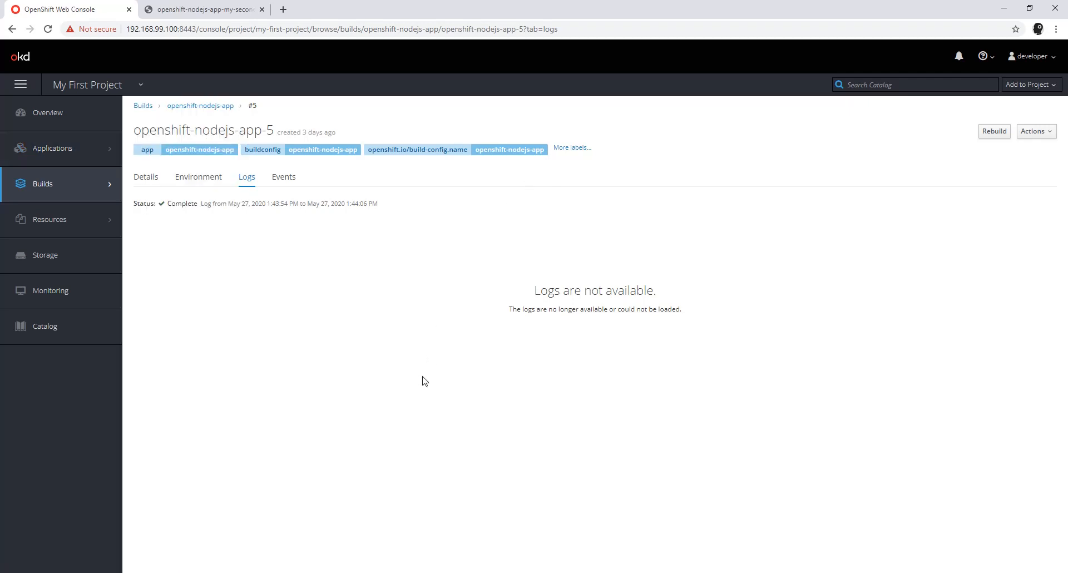
pyautogui.click(117, 82)
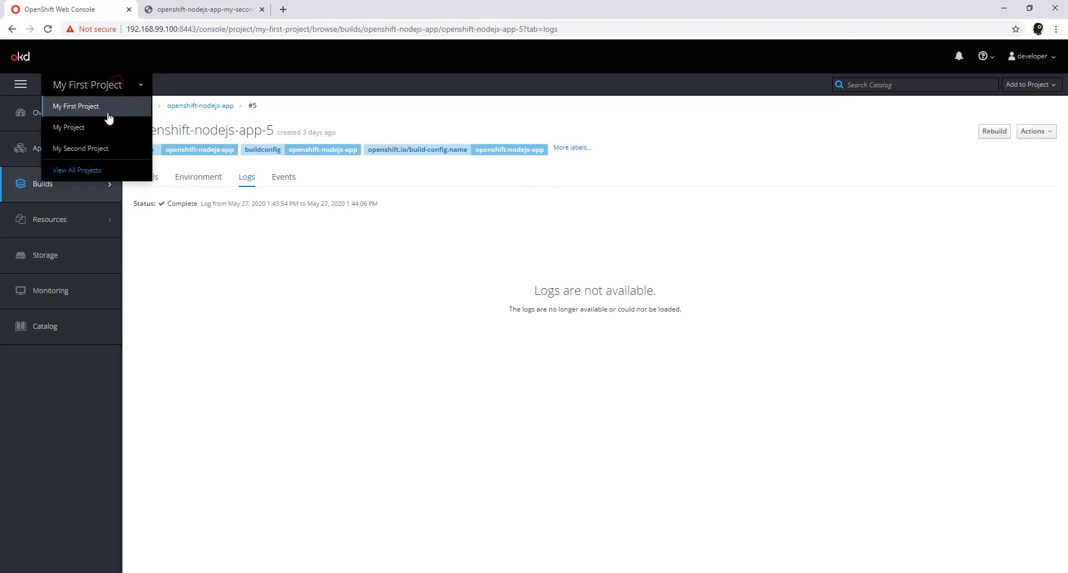
pyautogui.click(84, 148)
pyautogui.moveTo(96, 148)
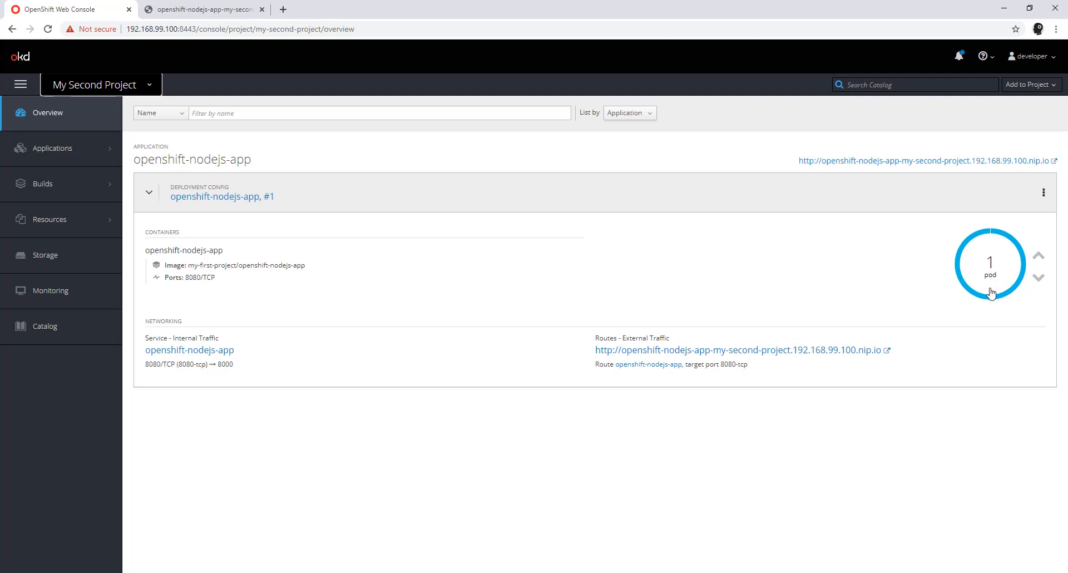
# Step: Review My First Project's overview and its build options for comparison, and switch back to My Second Project
pyautogui.click(114, 84)
pyautogui.click(98, 111)
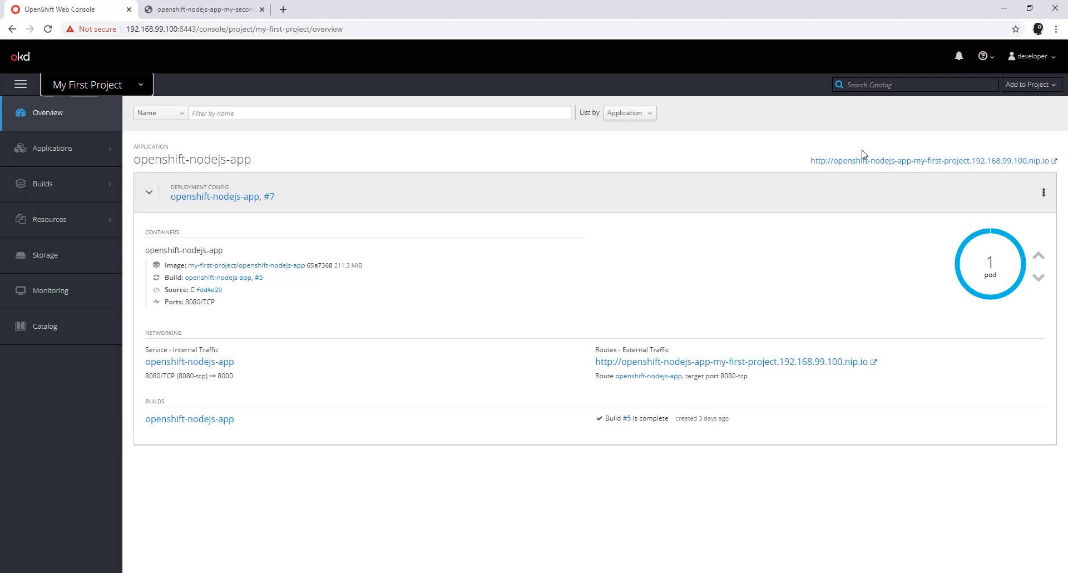
pyautogui.moveTo(75, 191)
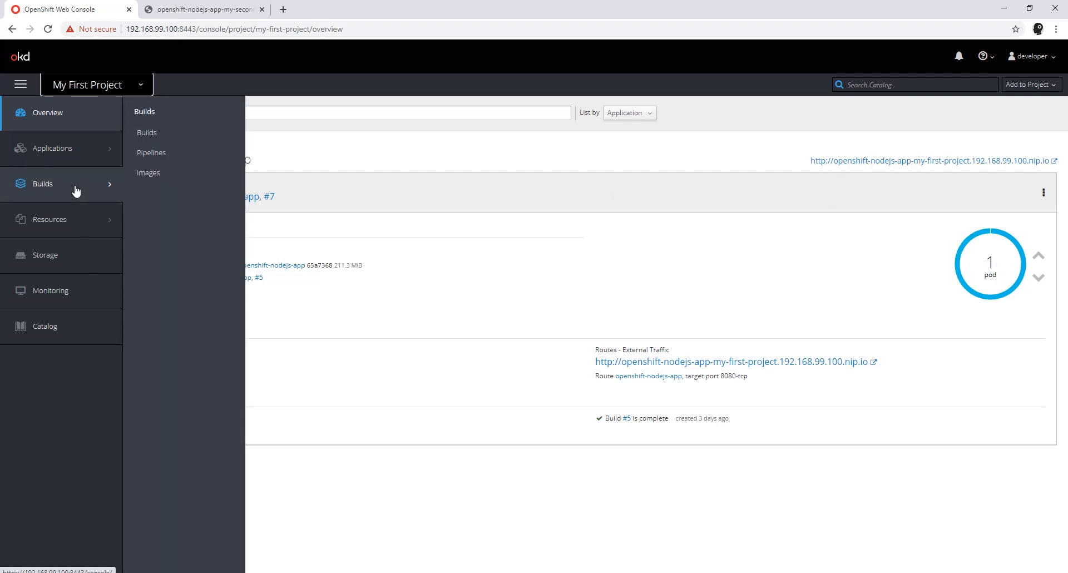
pyautogui.click(89, 84)
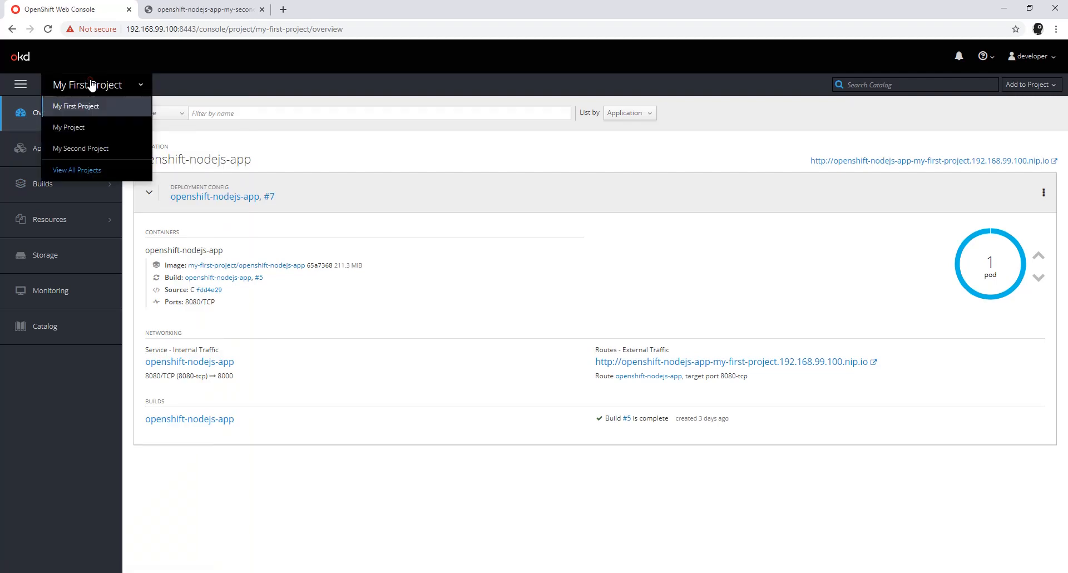
pyautogui.click(79, 149)
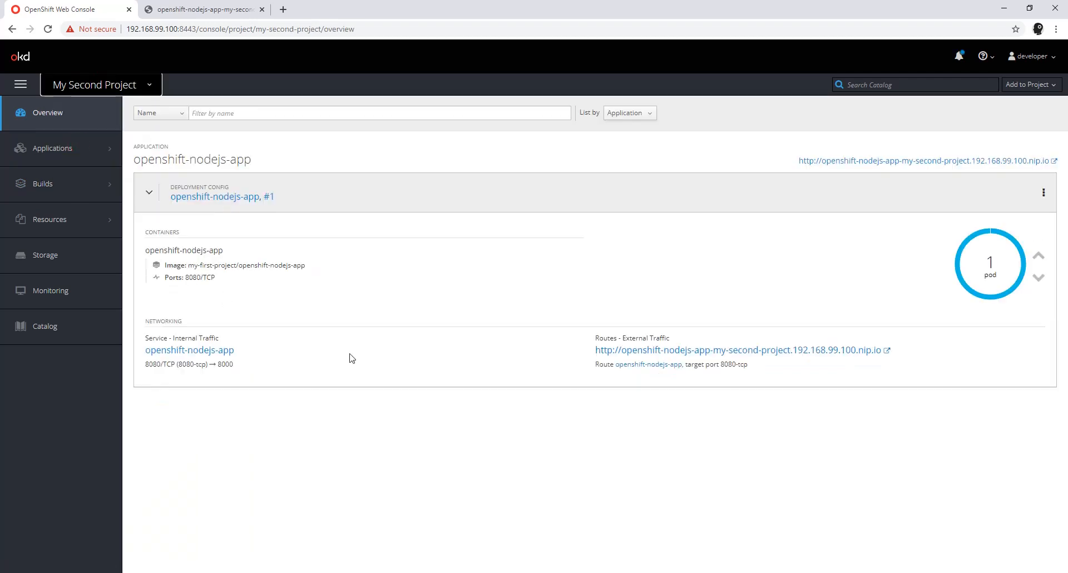